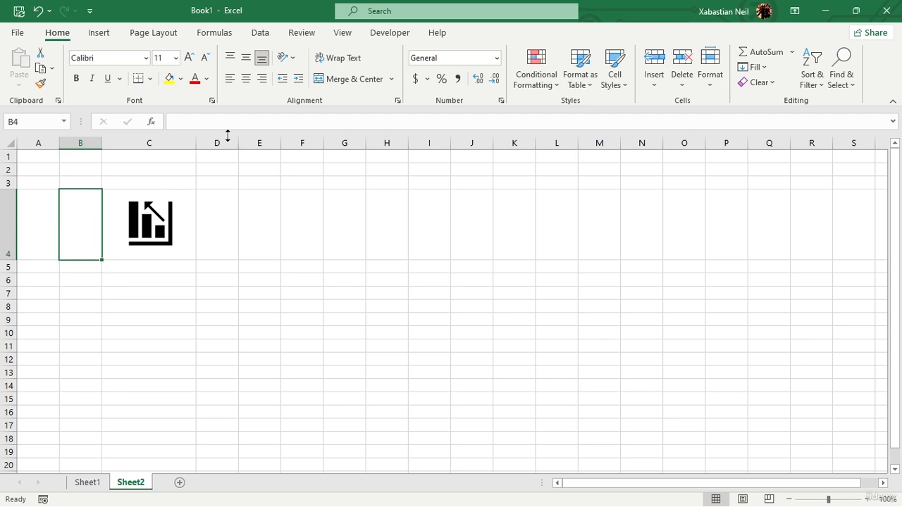
left_click(233, 200)
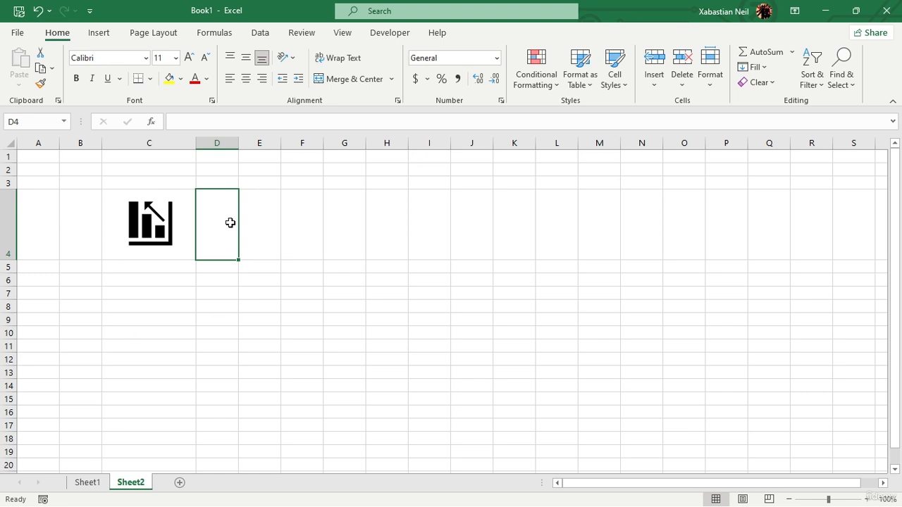
left_click(180, 220)
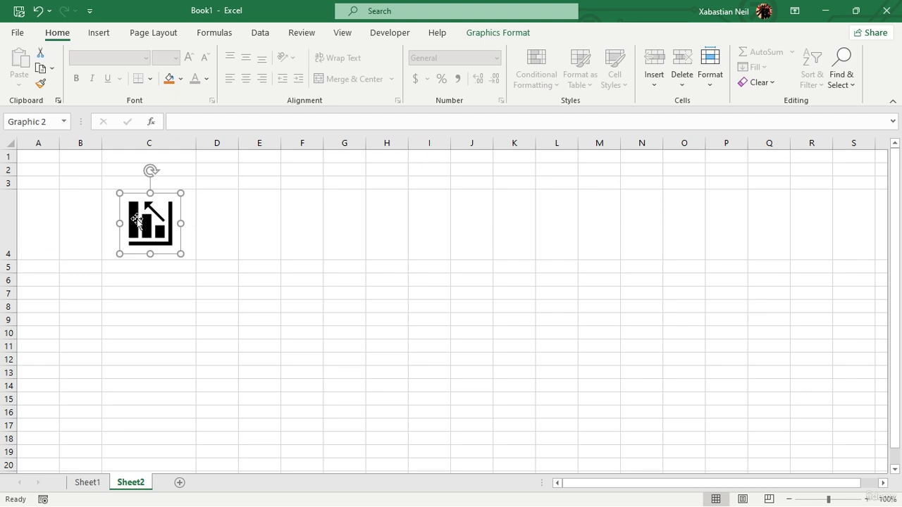
left_click(186, 210)
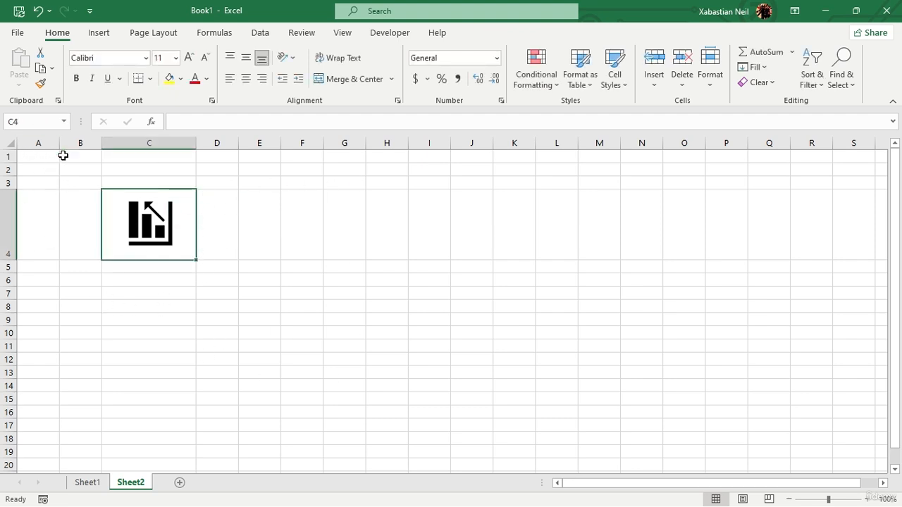
Step: Apply all borders to the range A1:F7 around the chart icon
left_click_drag(38, 156, 298, 288)
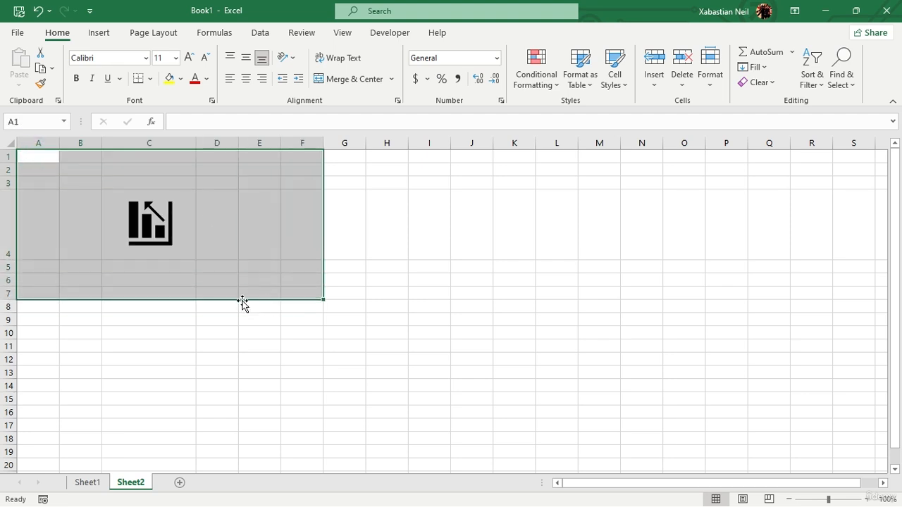
left_click(150, 78)
left_click(196, 211)
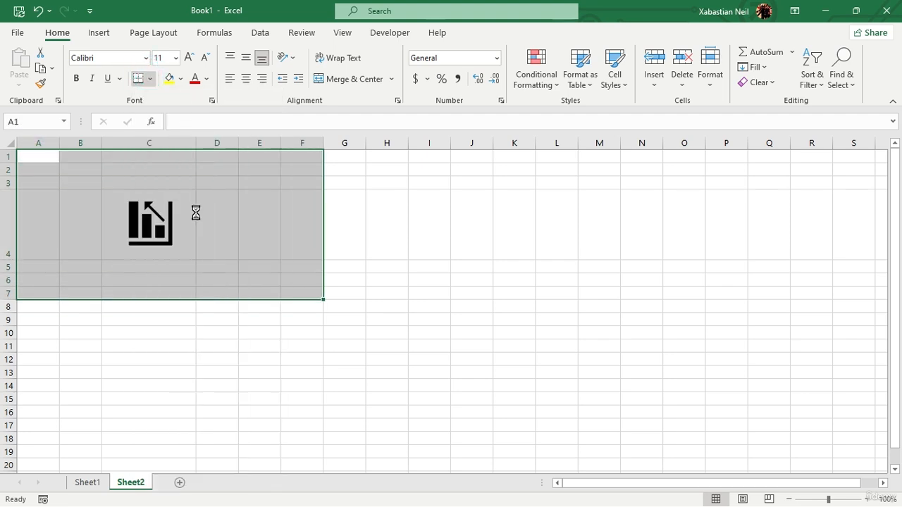
left_click(444, 243)
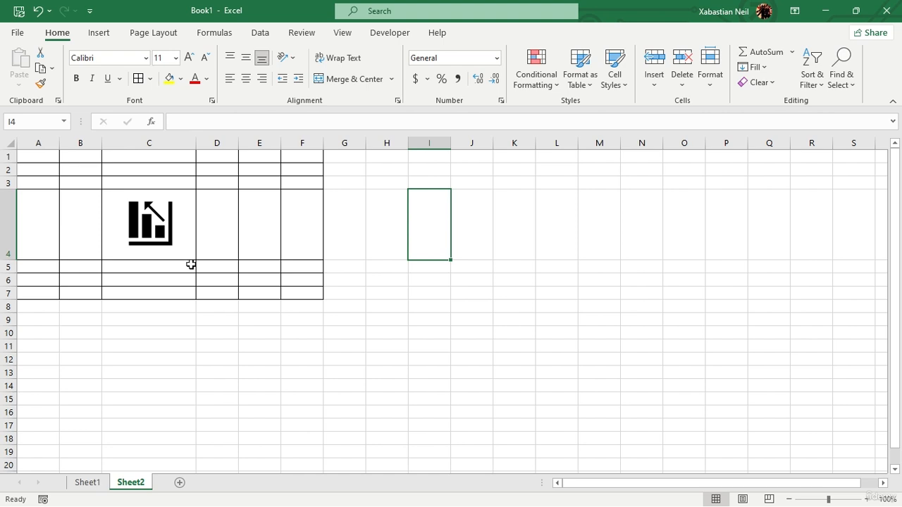
left_click(500, 270)
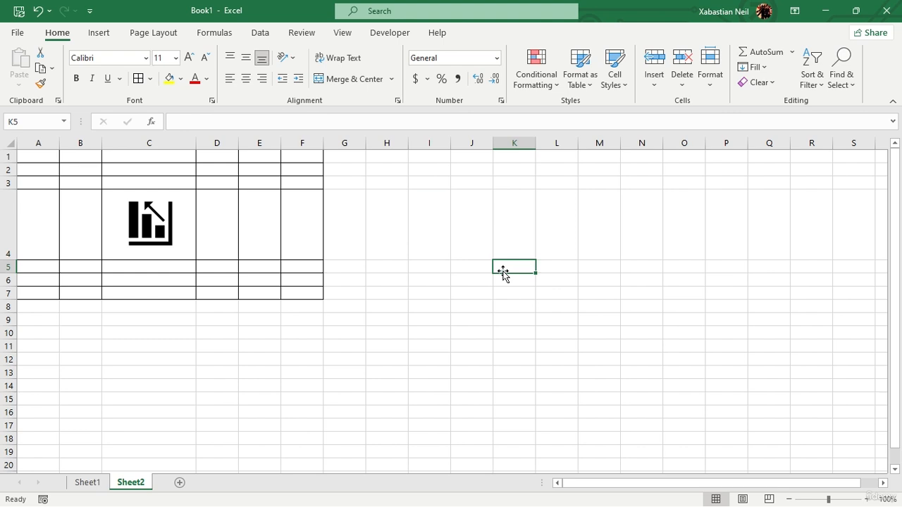
left_click(549, 268)
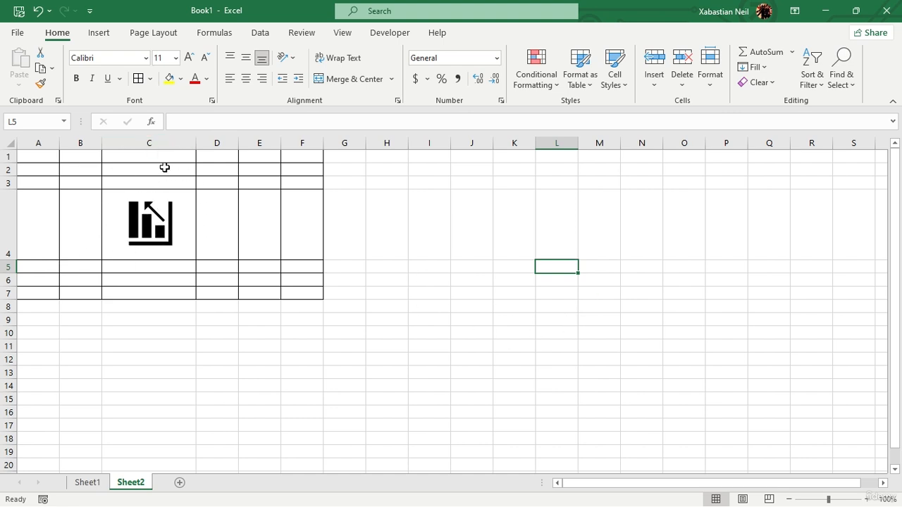
left_click(500, 321)
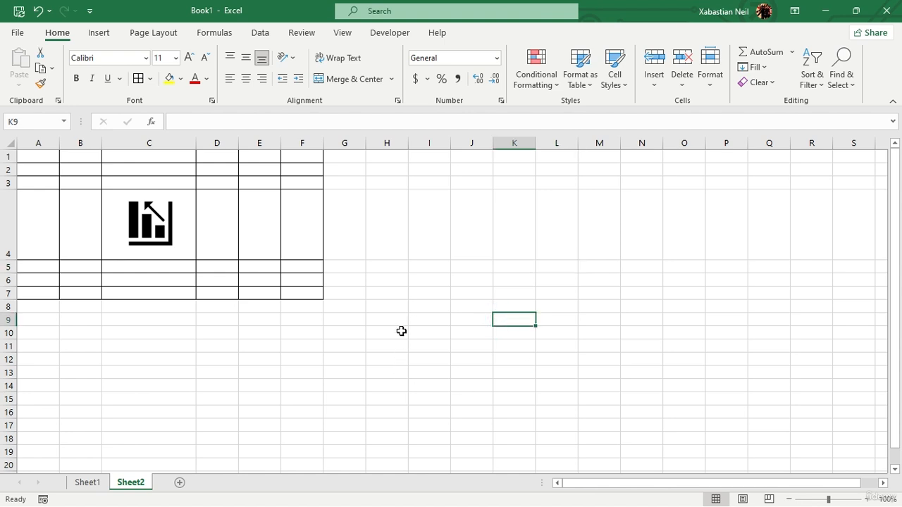
type("=ind")
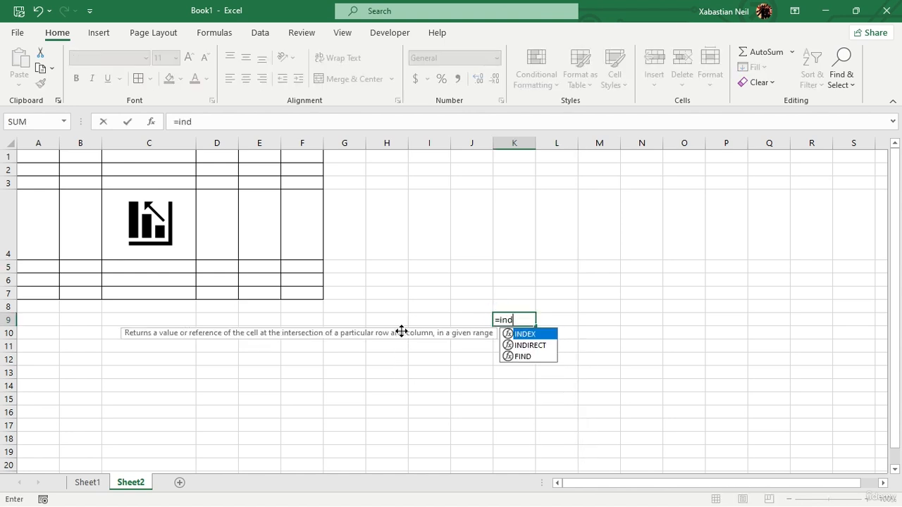
type("ex")
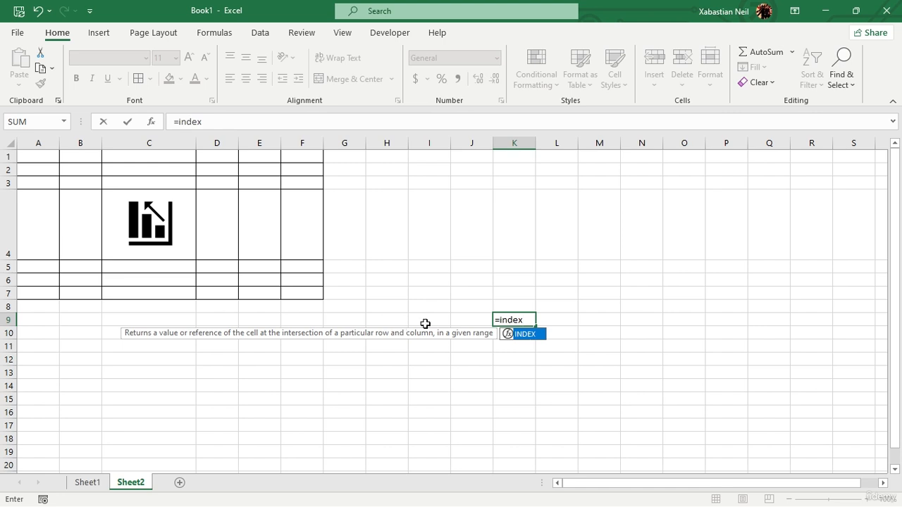
key("BackSpace")
key("BackSpace")
key("BackSpace")
key("BackSpace")
key("BackSpace")
key("BackSpace")
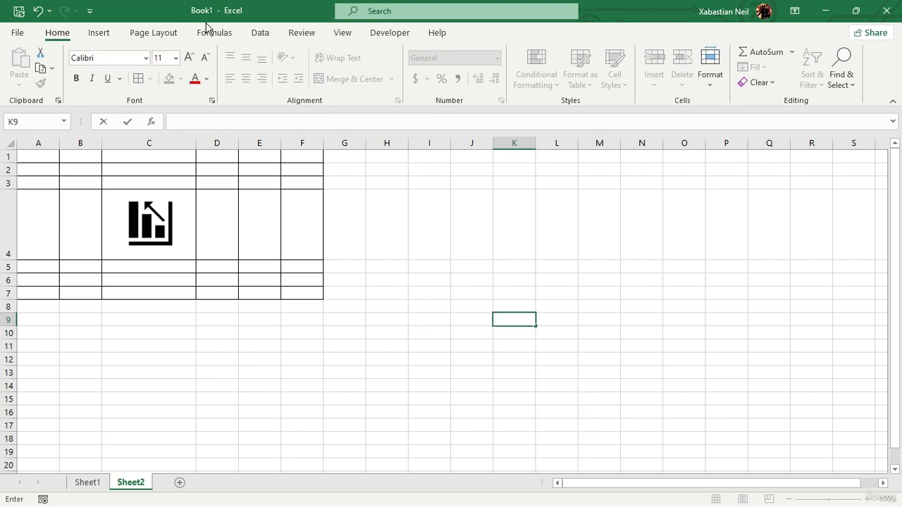
Step: Insert the INDEX lookup function in cell K9 using the array,row_num,column_num argument list
left_click(214, 33)
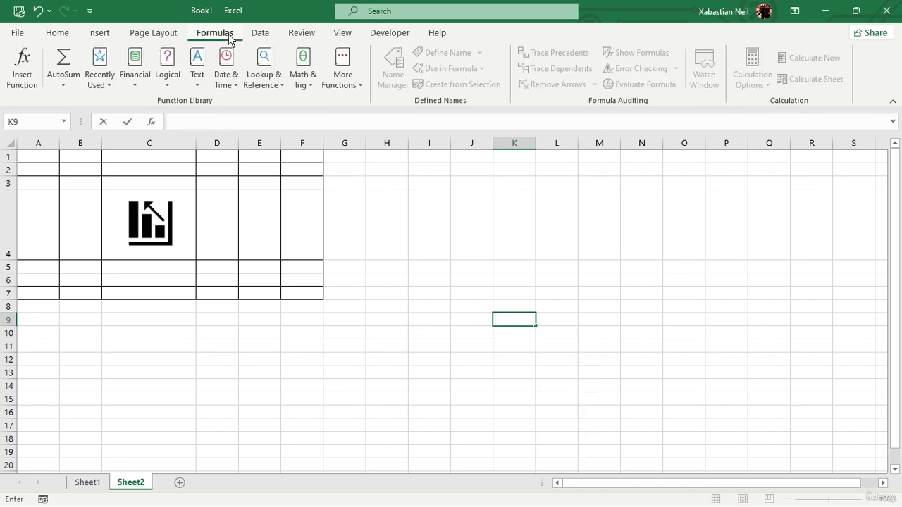
left_click(275, 88)
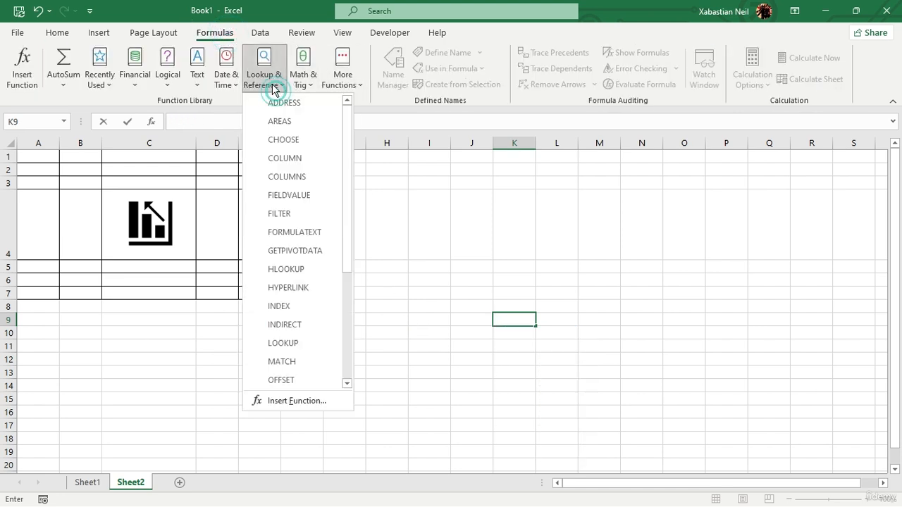
left_click(299, 306)
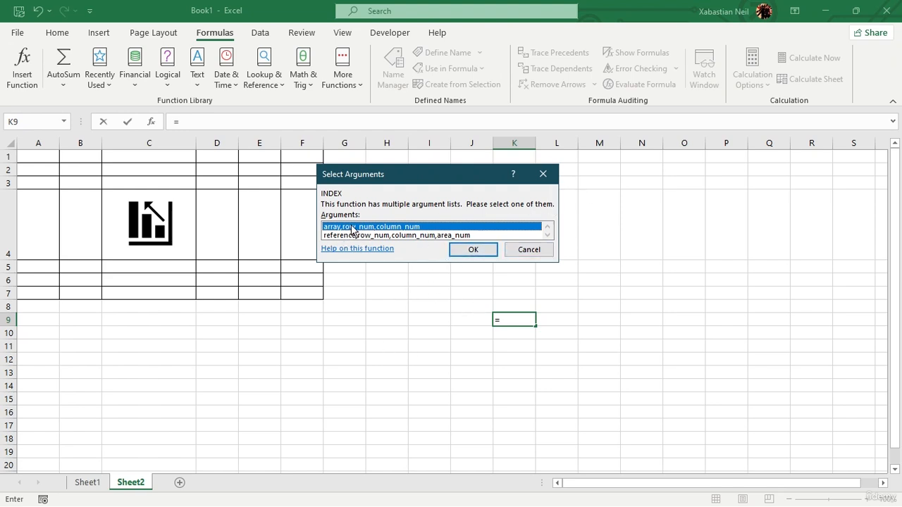
left_click(473, 249)
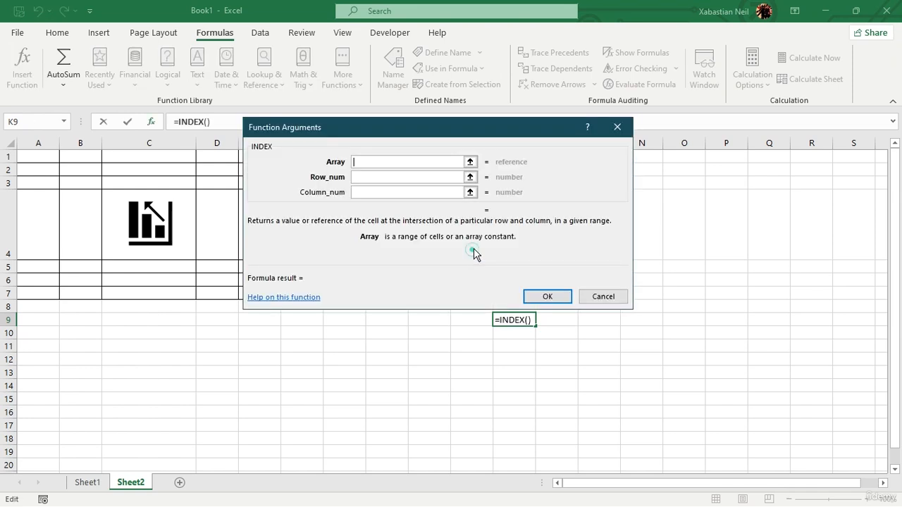
Step: Set the INDEX arguments to array A1:F7, row number 4 and column number 4, and confirm the formula
left_click_drag(439, 134, 617, 71)
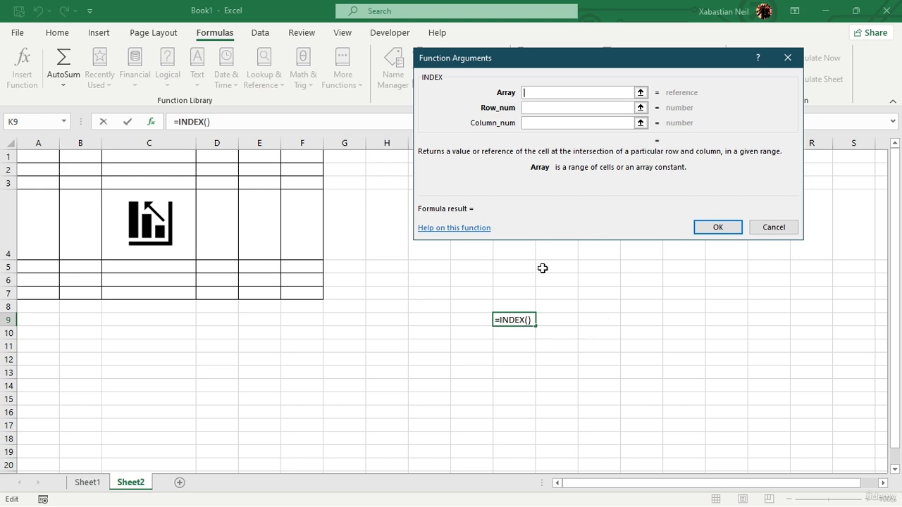
left_click(549, 94)
left_click_drag(31, 162, 312, 291)
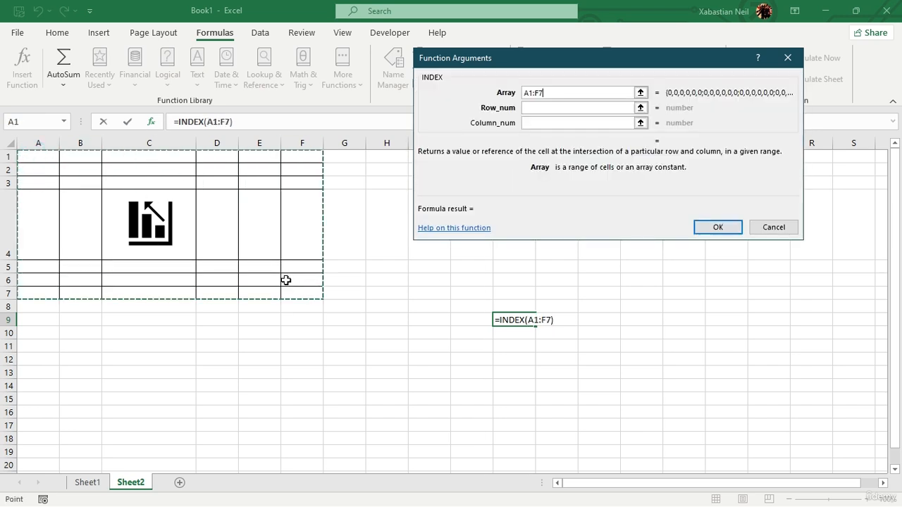
left_click(537, 107)
left_click(544, 107)
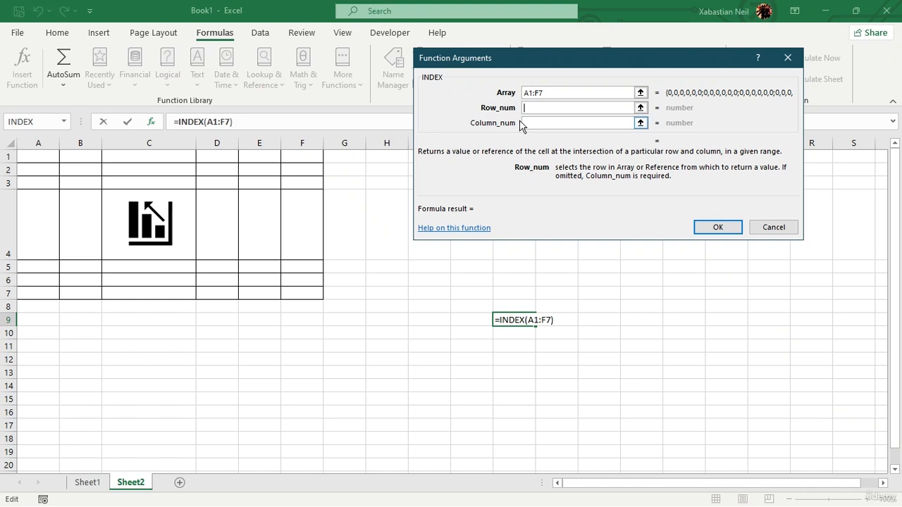
type("4")
left_click(554, 124)
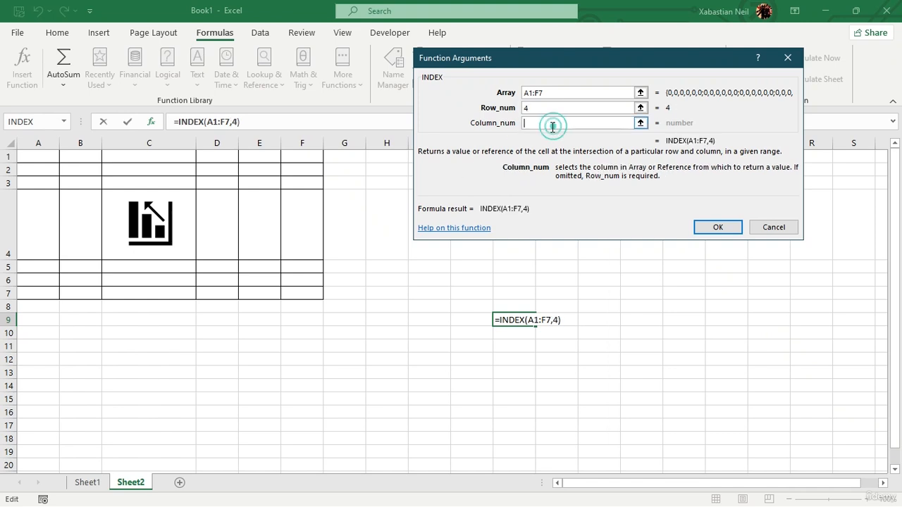
type("4")
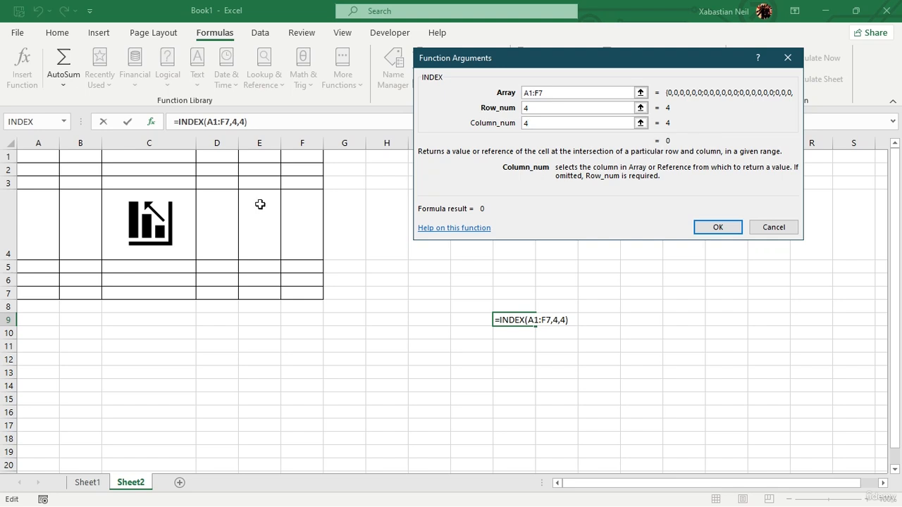
left_click(736, 227)
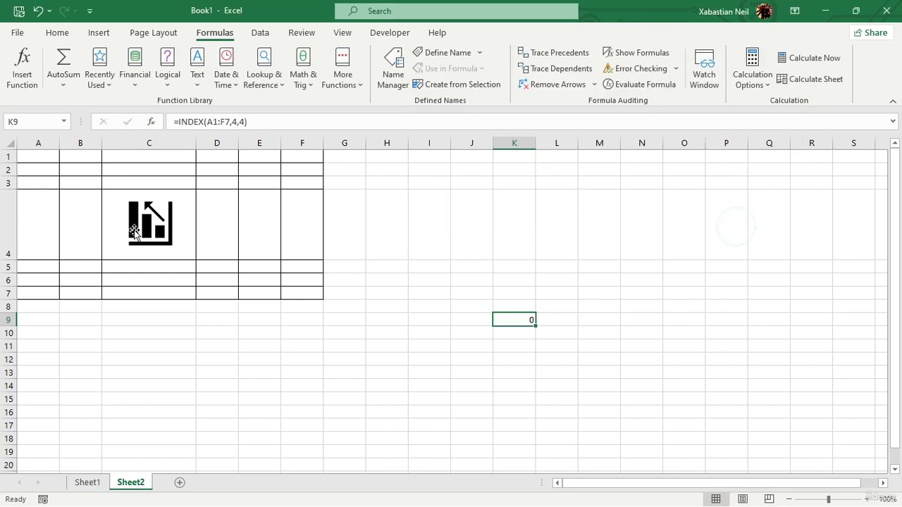
Step: Delete the chart icon placed over cell C4
left_click(148, 224)
mouse_move(150, 213)
left_mouse_down()
mouse_move(160, 230)
mouse_move(156, 210)
left_mouse_up()
right_click(161, 209)
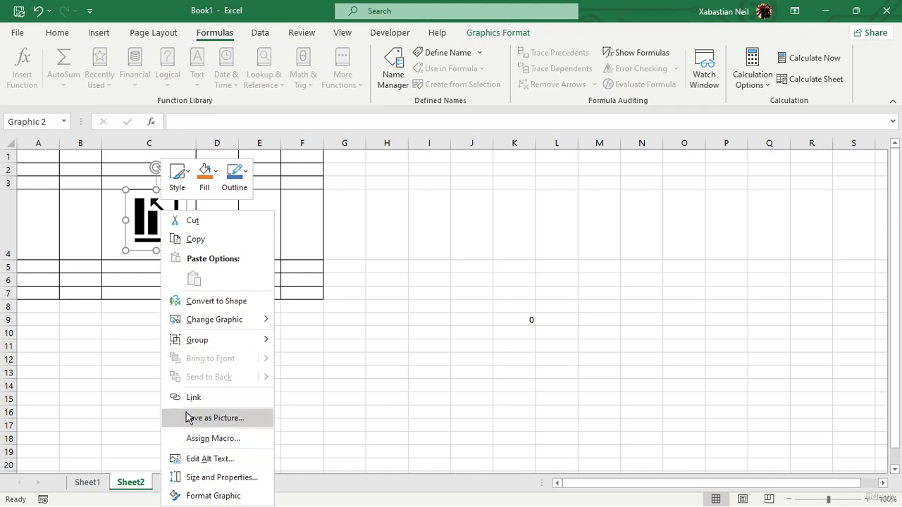
left_click(216, 302)
left_click(177, 237)
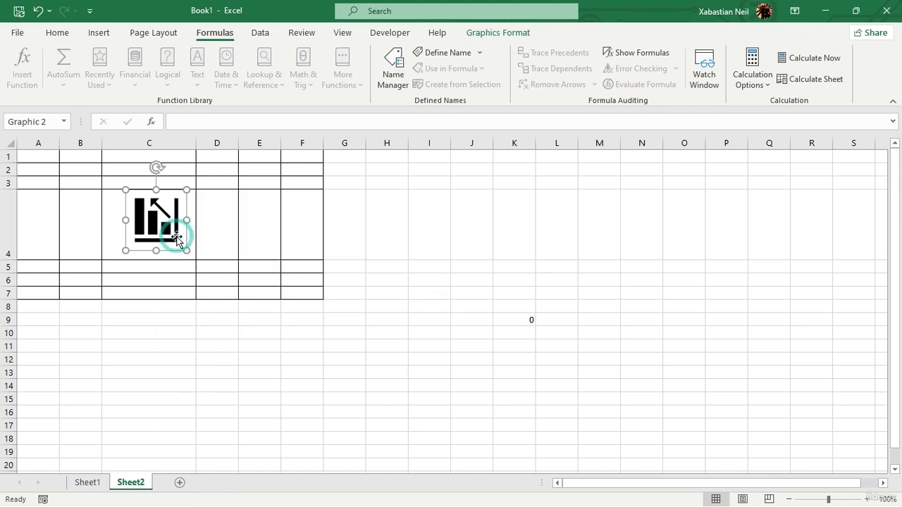
key("Delete")
Step: Enter the text ******&&&&& in cell C4
double_click(157, 229)
right_click(158, 228)
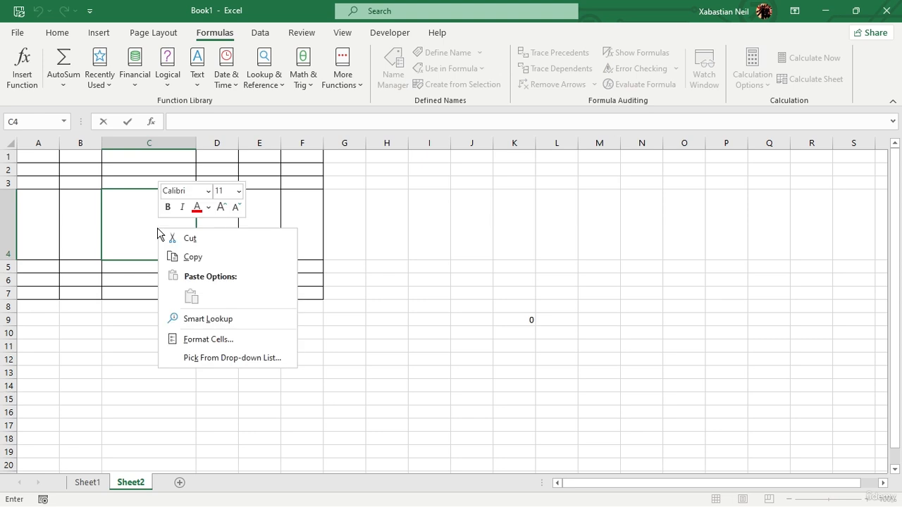
left_click(141, 242)
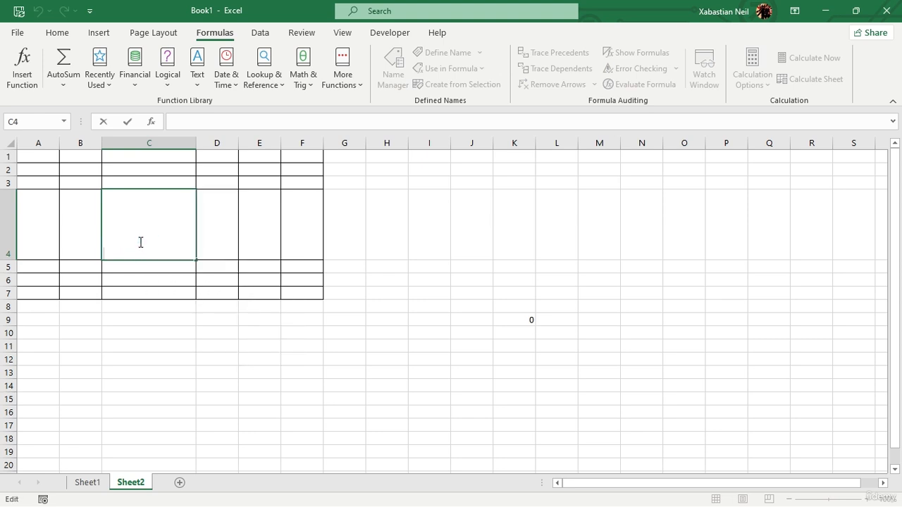
type("*")
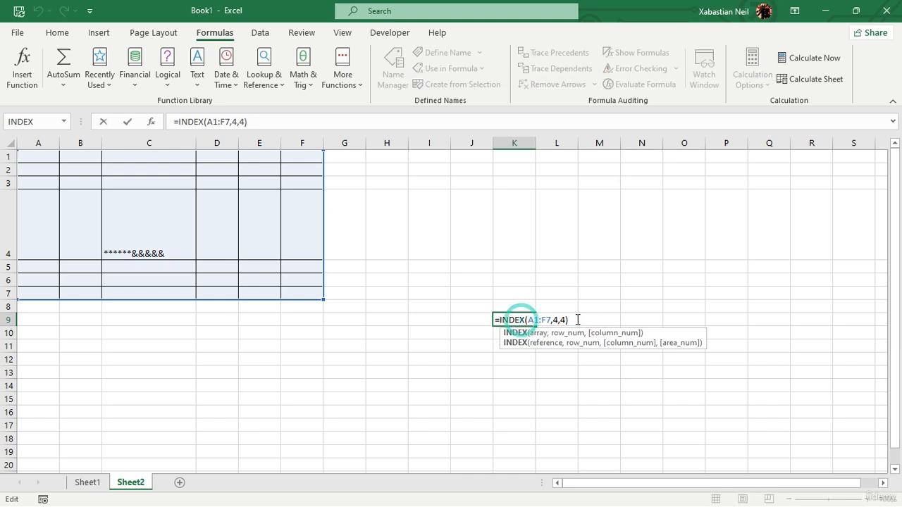
Step: Re-enter the INDEX formula in K9 to check its result against the new text in C4
left_click(564, 320)
key("Return")
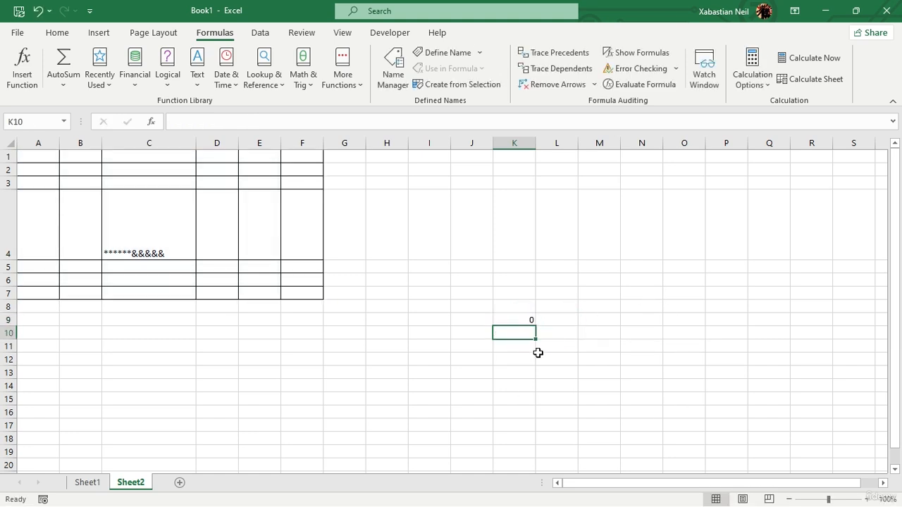
left_click(527, 321)
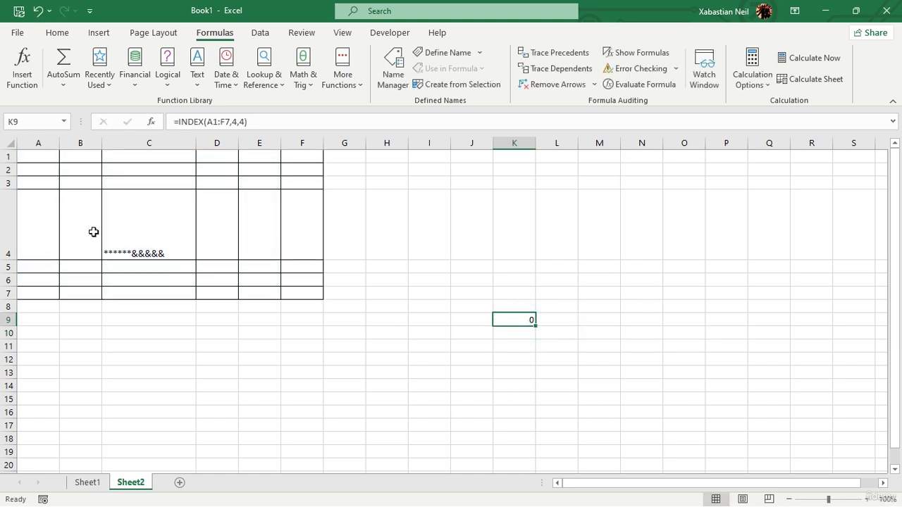
Step: Reduce the height of row 4 to a little under half
left_click(500, 346)
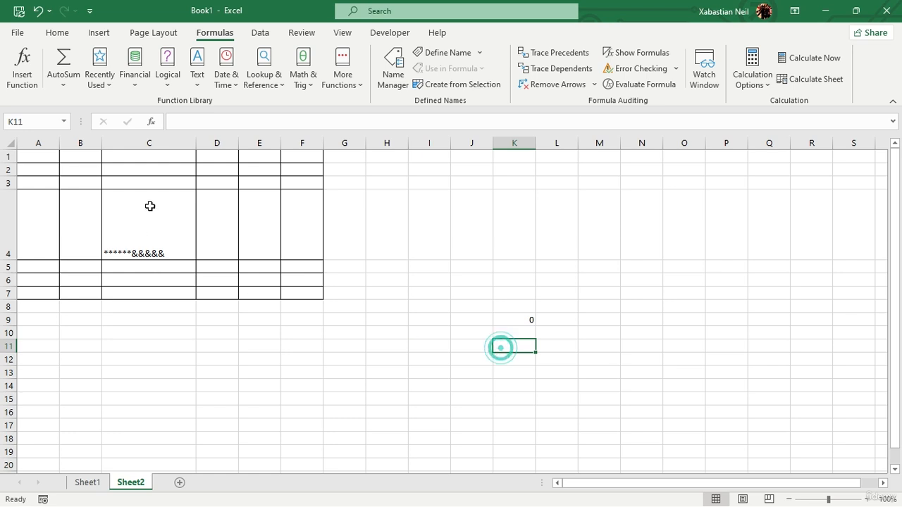
left_click_drag(8, 261, 8, 220)
left_click(454, 263)
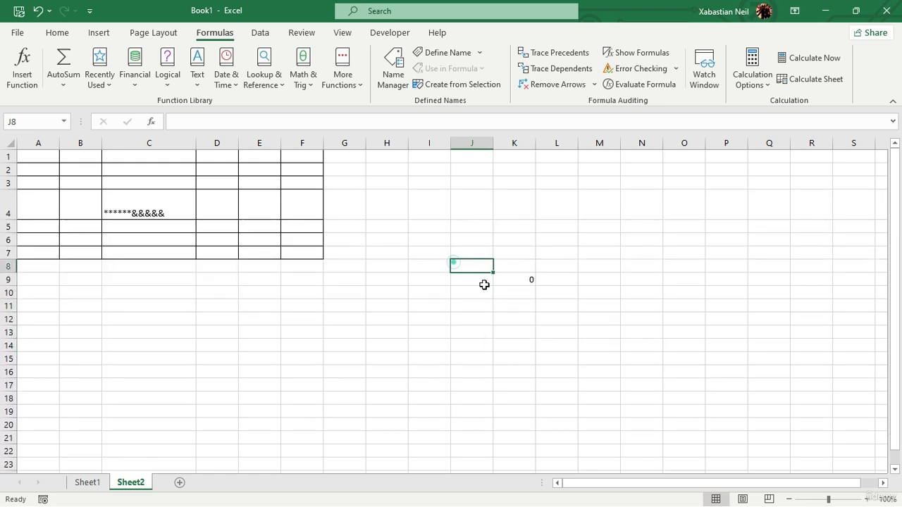
Step: Reopen the INDEX formula in K9 and examine its range, row and column arguments
left_click(499, 282)
double_click(499, 281)
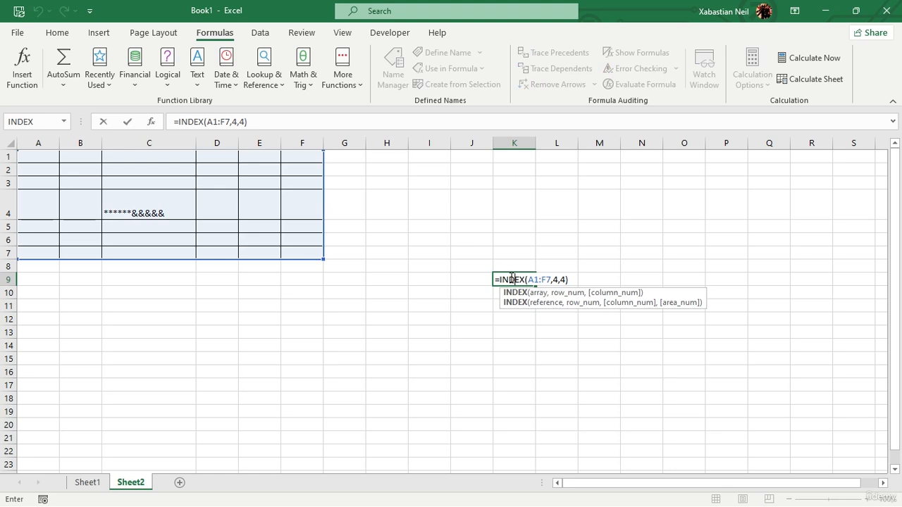
left_click(523, 316)
double_click(508, 281)
left_click(523, 295)
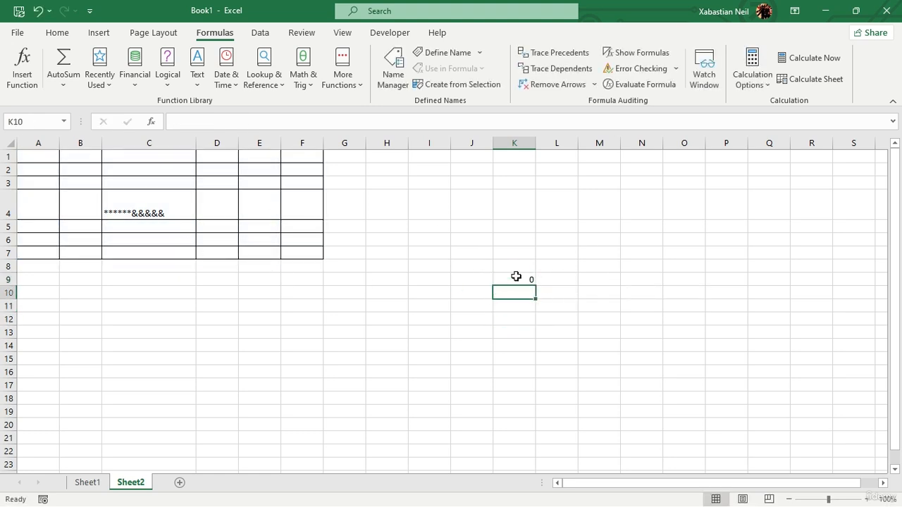
left_click(516, 278)
left_click(526, 251)
key("ctrl+Up")
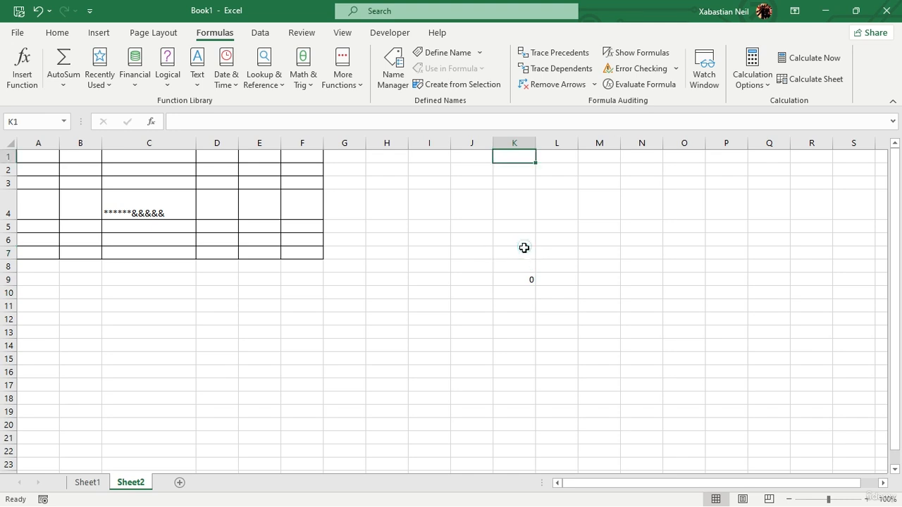
left_click(520, 252)
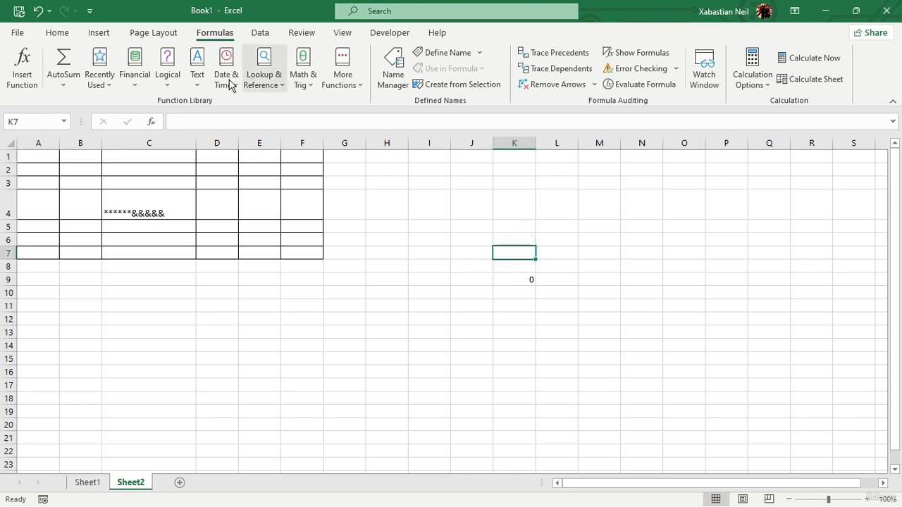
left_click(268, 83)
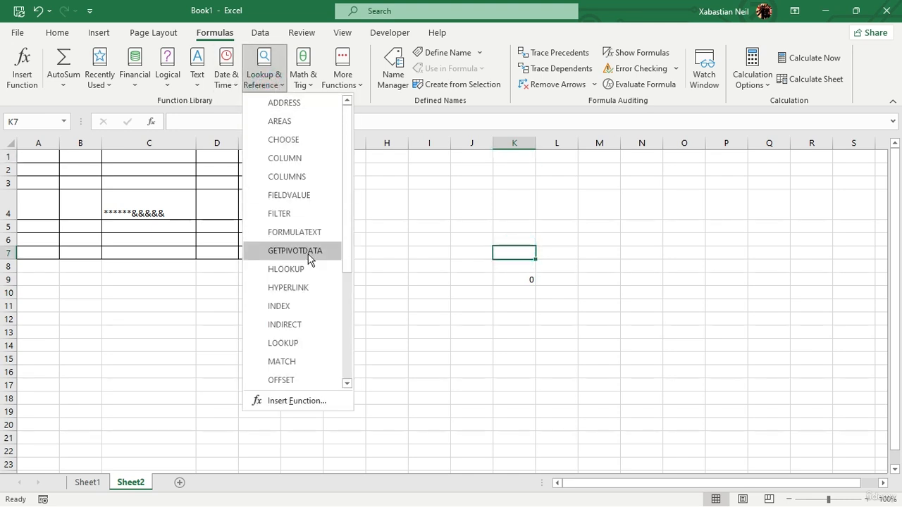
left_click(310, 306)
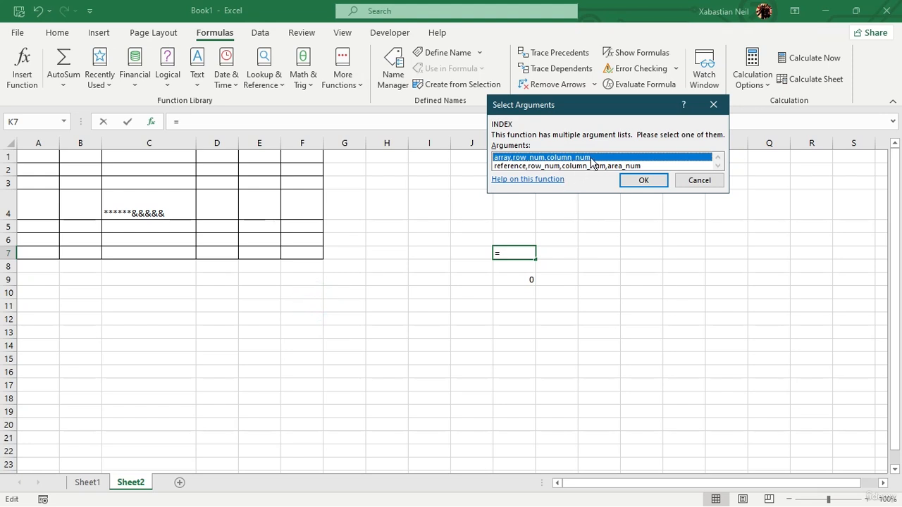
left_click(644, 180)
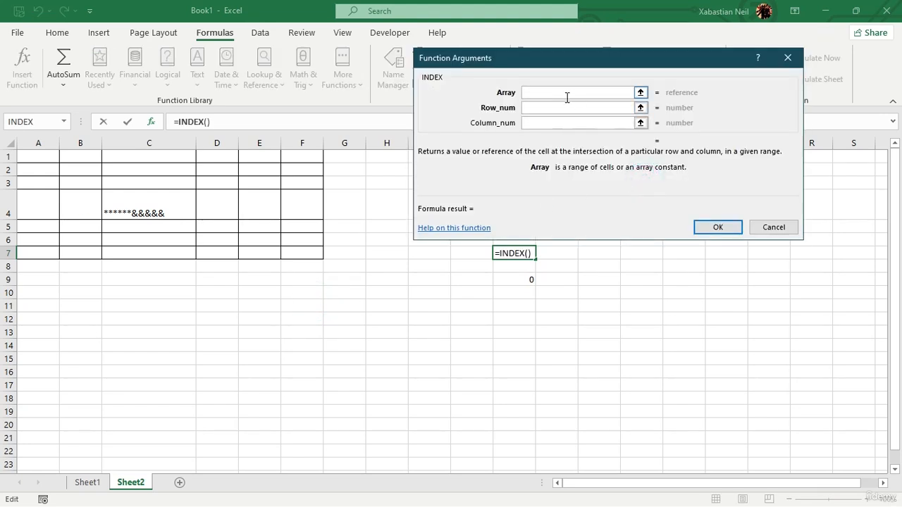
left_click_drag(34, 161, 303, 254)
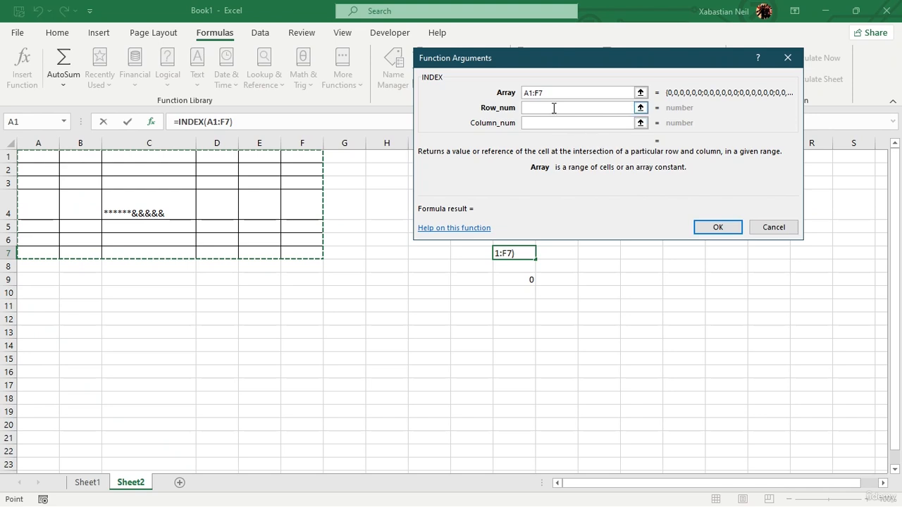
left_click(584, 110)
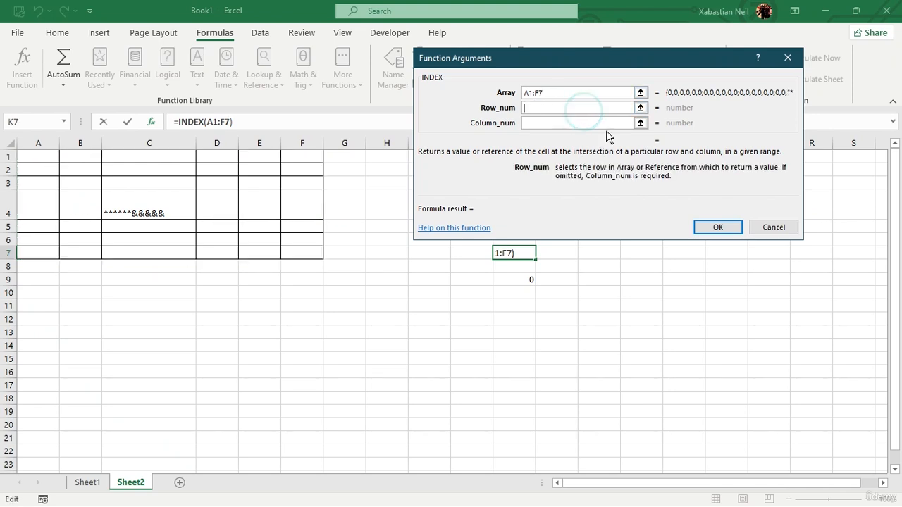
type("4")
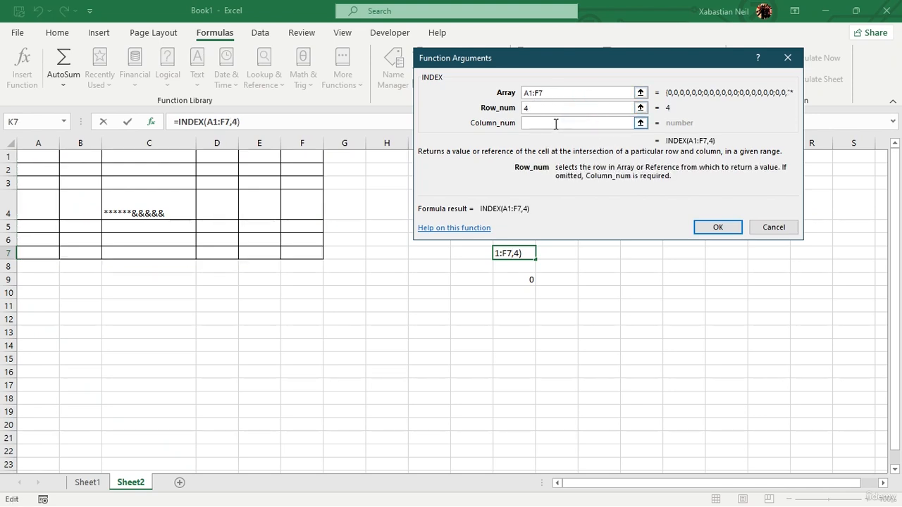
left_click(555, 124)
type("4")
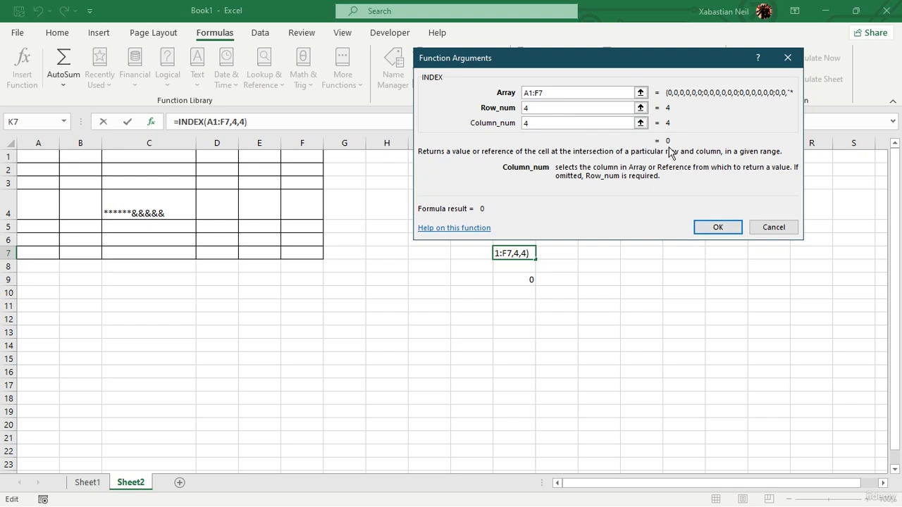
type("+")
left_click(169, 207)
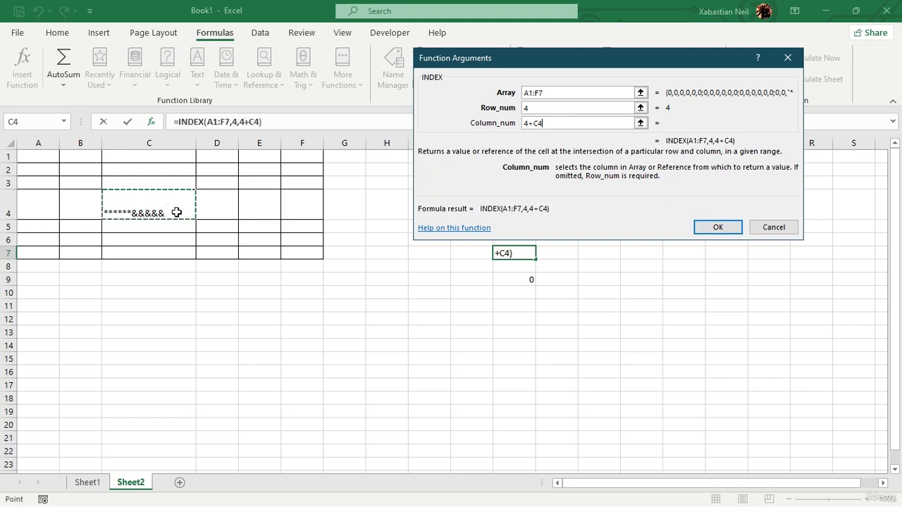
left_click(175, 212)
left_click(795, 226)
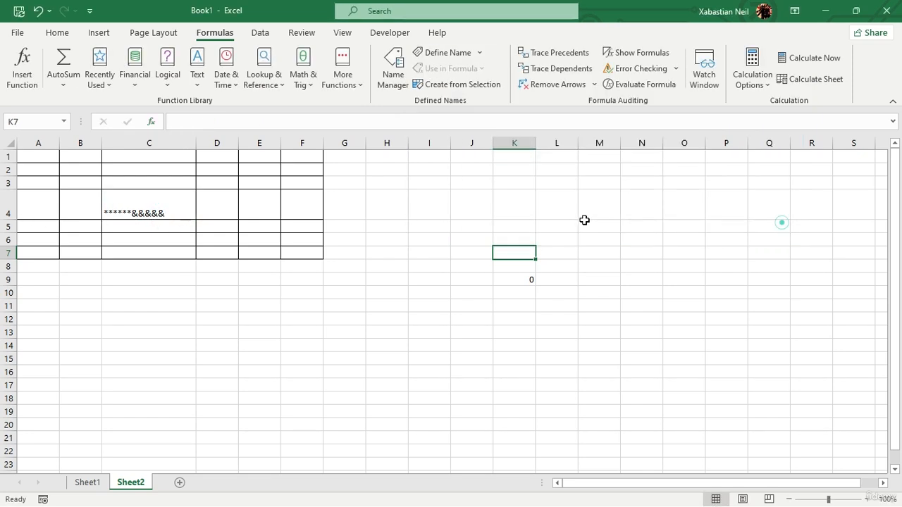
double_click(177, 212)
key("BackSpace")
key("BackSpace")
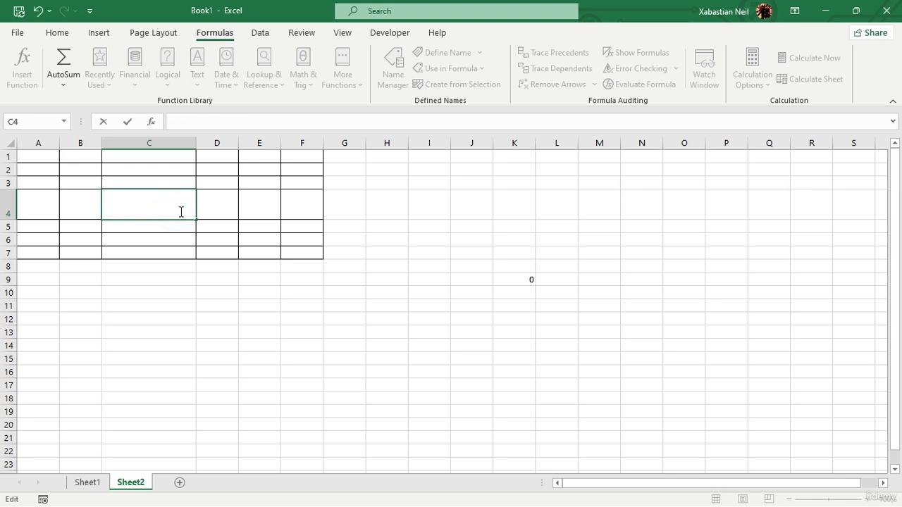
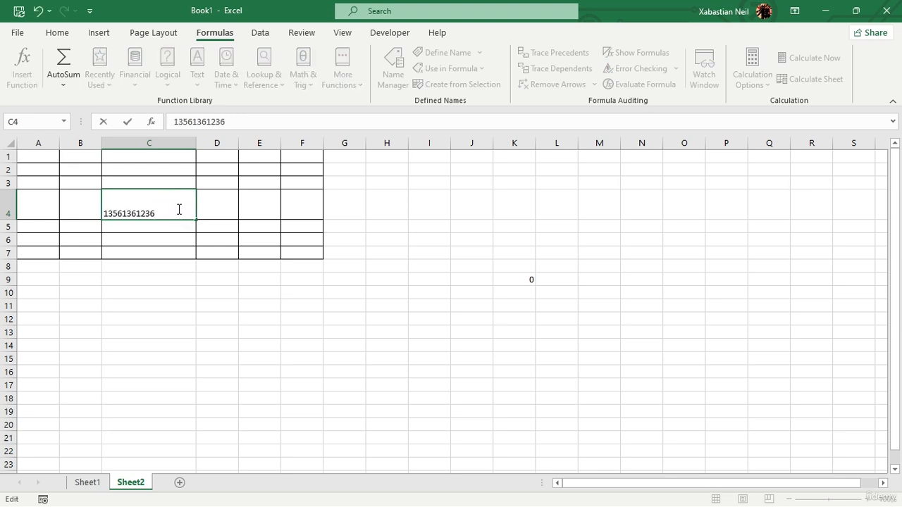
Step: Re-enter the INDEX formula in K9 to check its result against the new number in C4
left_click(526, 280)
double_click(528, 280)
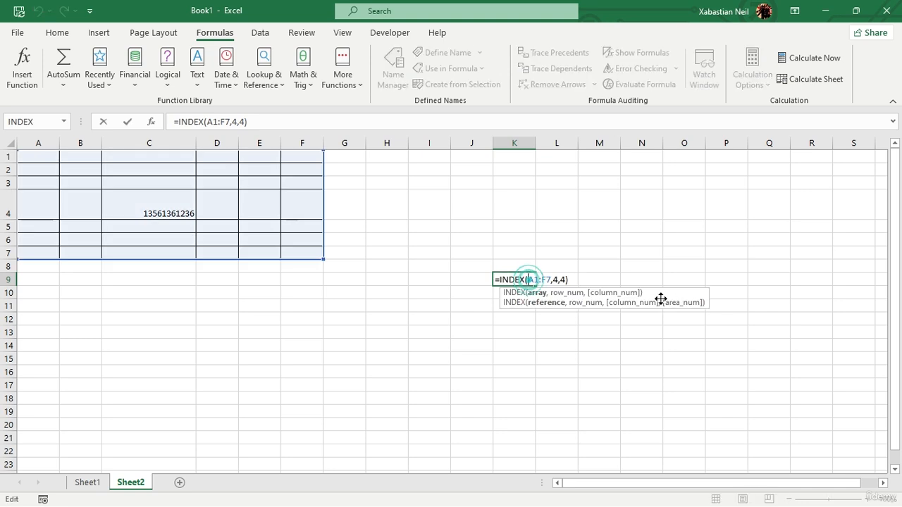
key("Return")
left_click(208, 204)
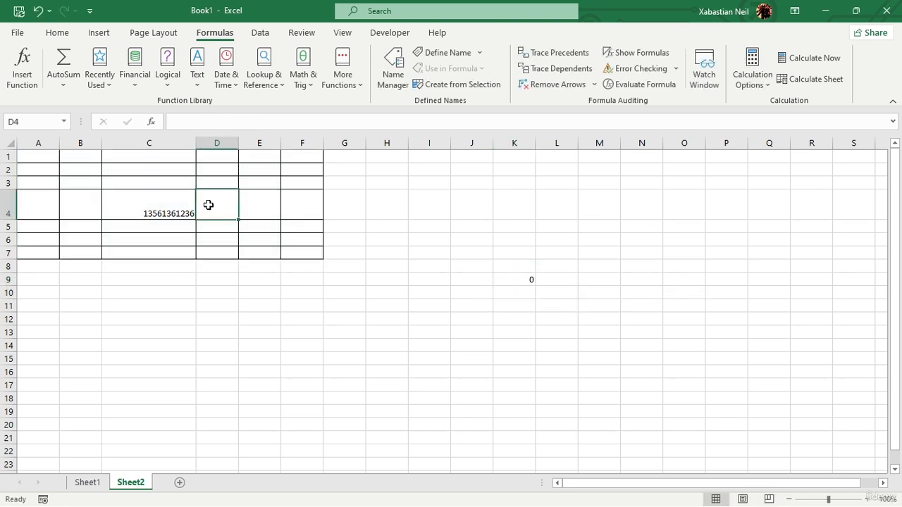
Step: Add a second INDEX function to the formula in K9, using the array,row_num,column_num form with A1:F7 as the array
left_click(501, 281)
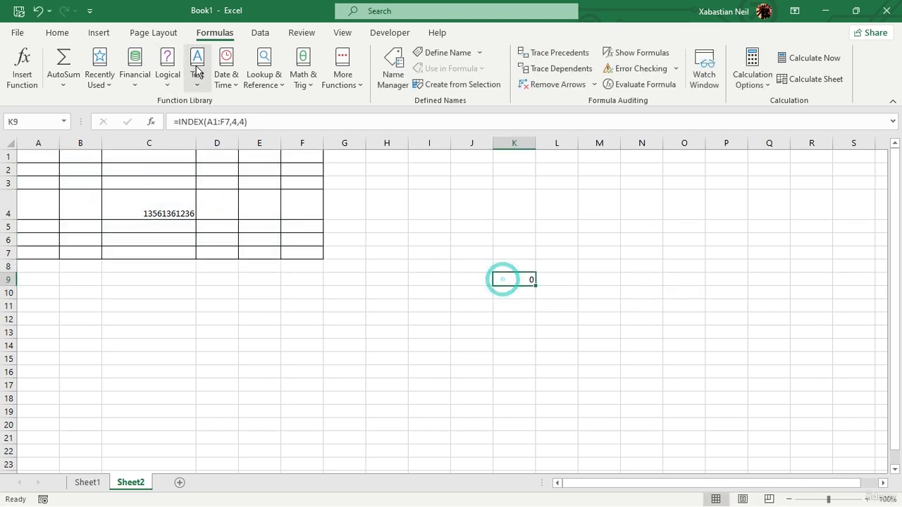
left_click(263, 81)
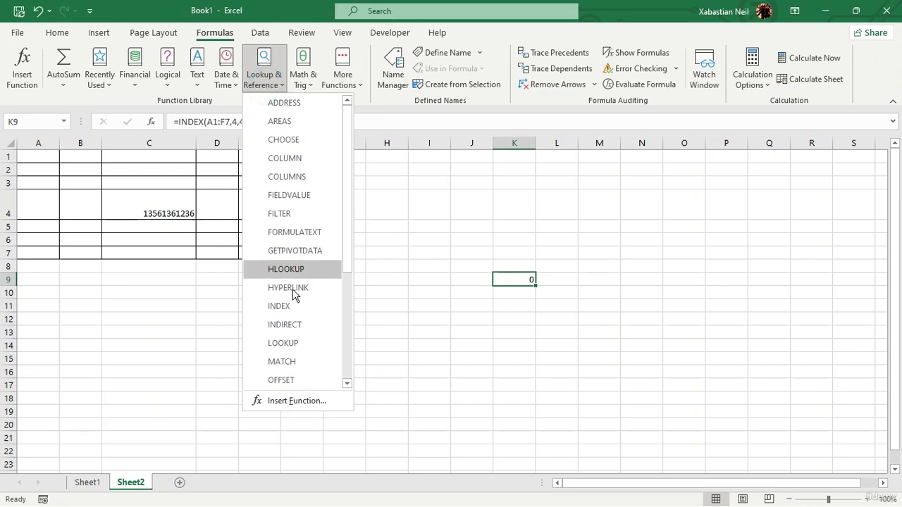
left_click(297, 307)
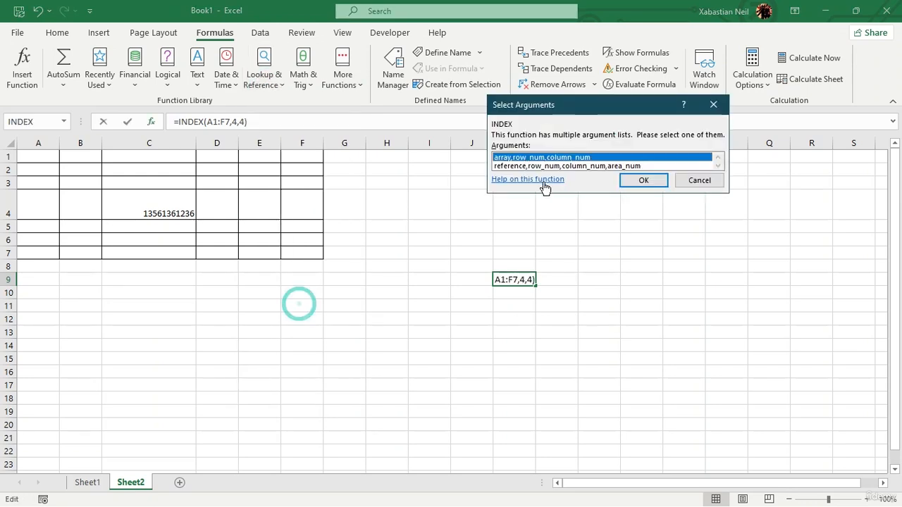
left_click(644, 181)
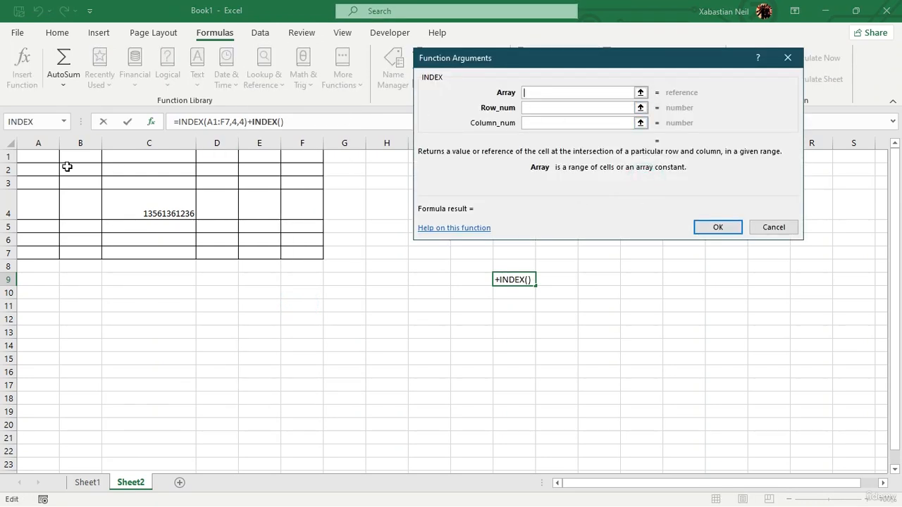
left_click_drag(37, 154, 311, 239)
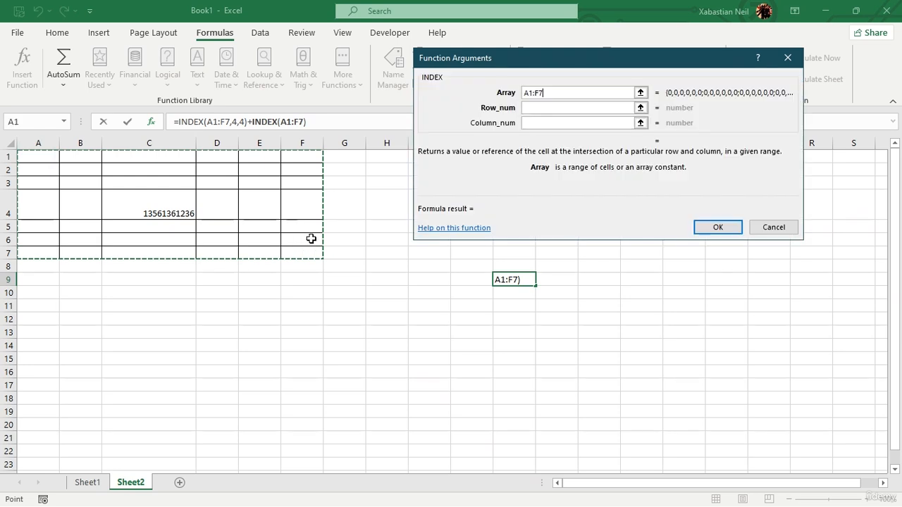
Step: Set both the row number and the column number of the second INDEX function to 4
left_click(582, 107)
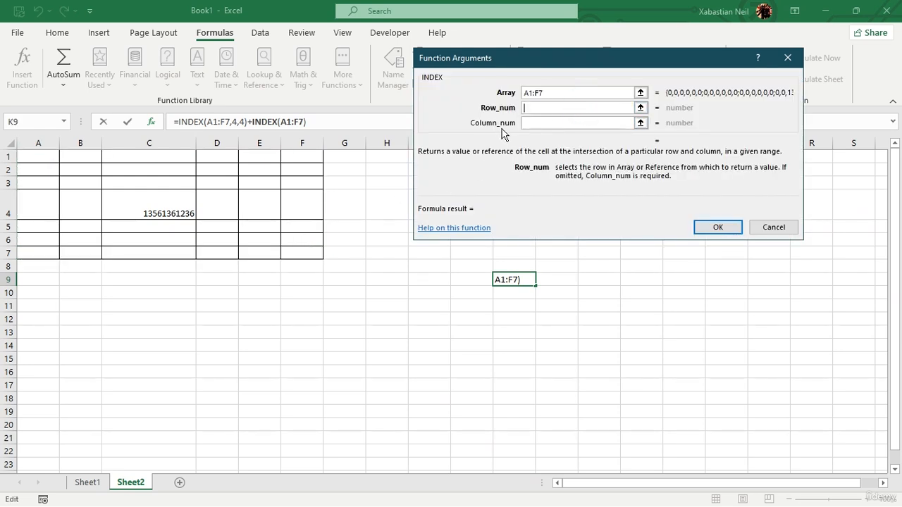
type("4")
left_click(594, 124)
type("4")
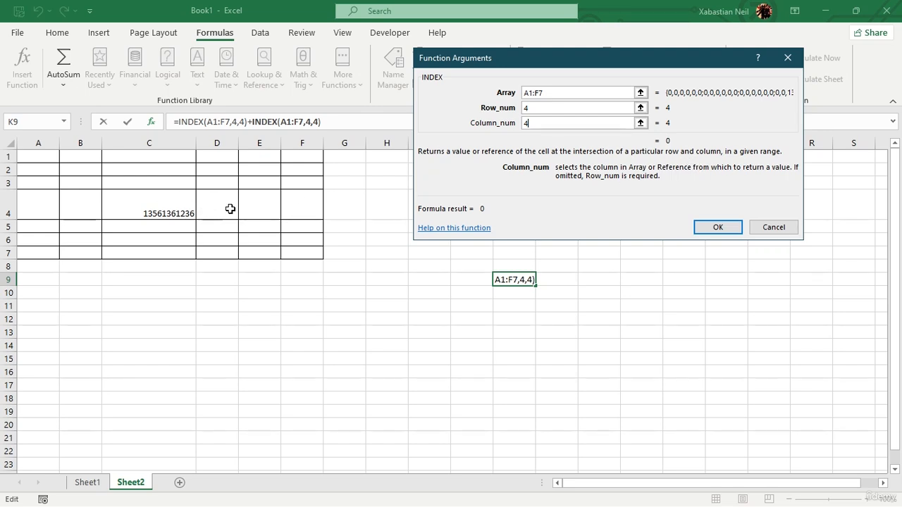
Step: Change the row number and the column number of the second INDEX function to 3
left_click(560, 110)
key("BackSpace")
type("3")
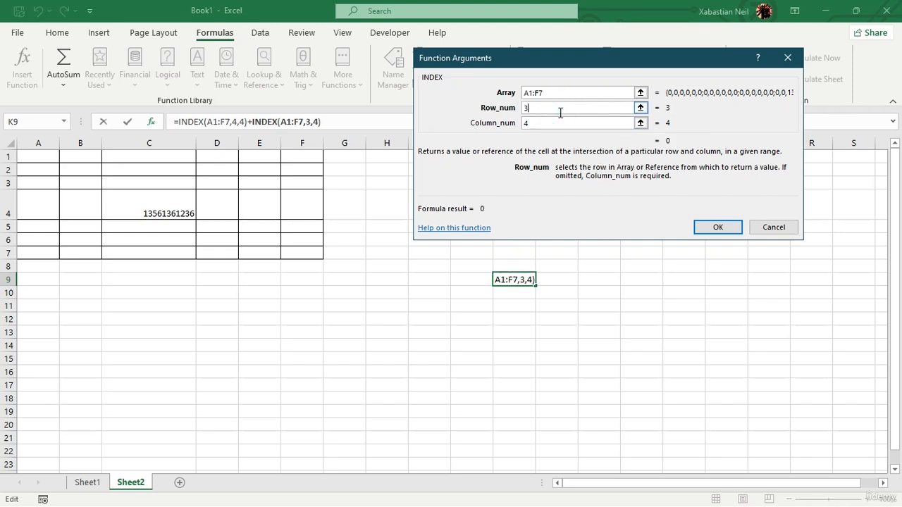
left_click(542, 123)
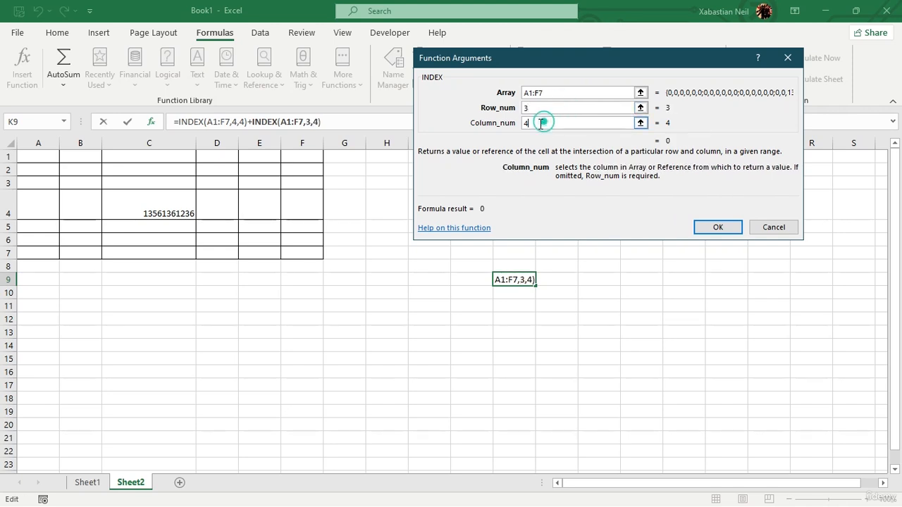
key("BackSpace")
type("3")
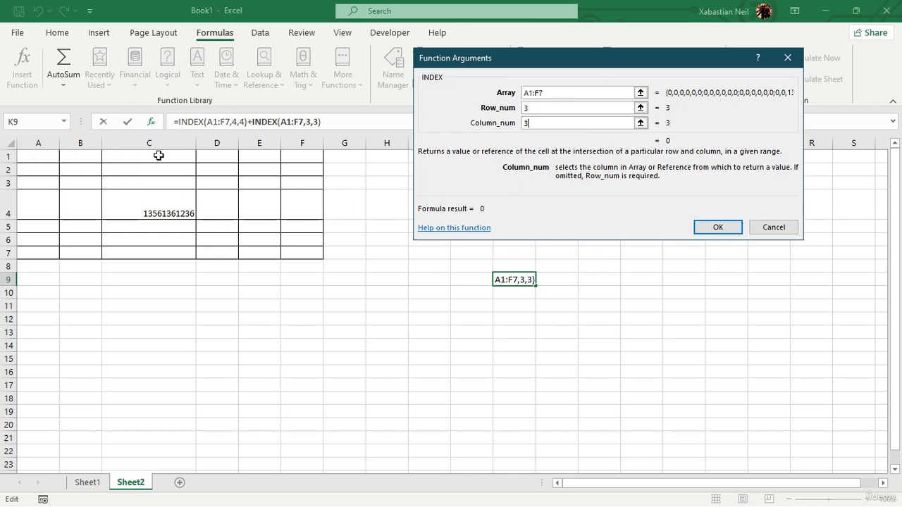
Step: Set the column number of the second INDEX function back to 4
left_click(560, 121)
left_click(571, 121)
key("BackSpace")
type("4")
Step: Set the second INDEX function's row number to 4 and column number to 3, and apply the formula to K9
left_click(542, 107)
key("BackSpace")
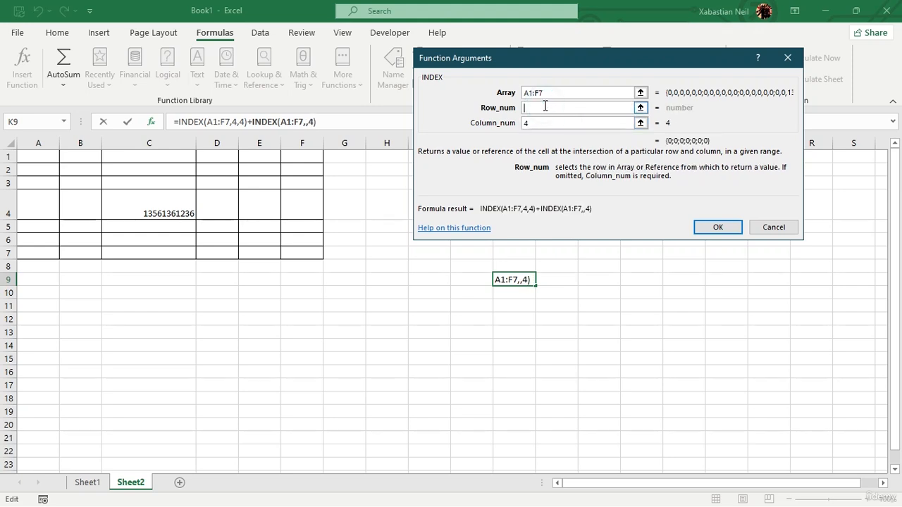
type("4")
left_click(576, 123)
key("BackSpace")
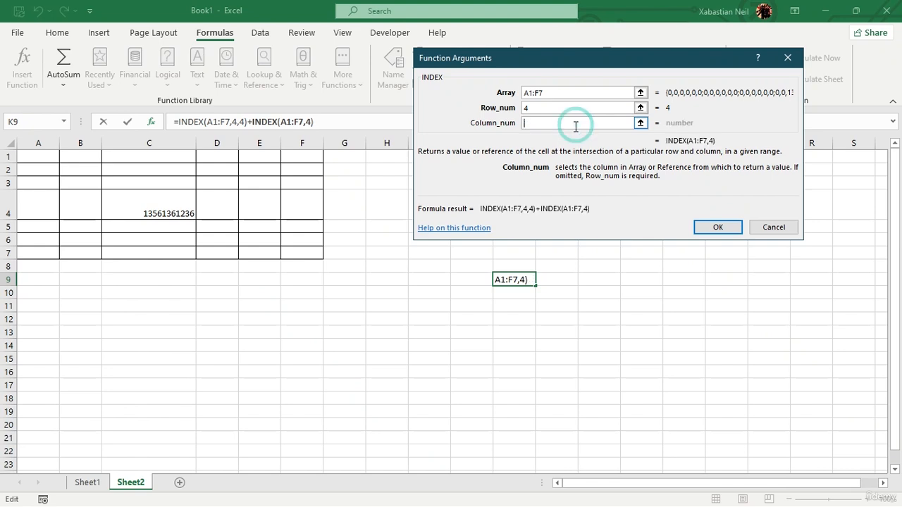
type("3")
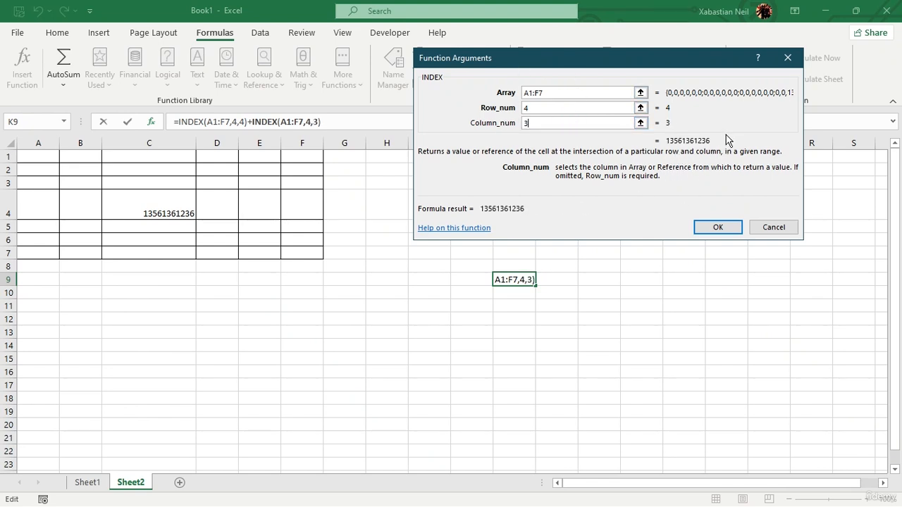
left_click(716, 228)
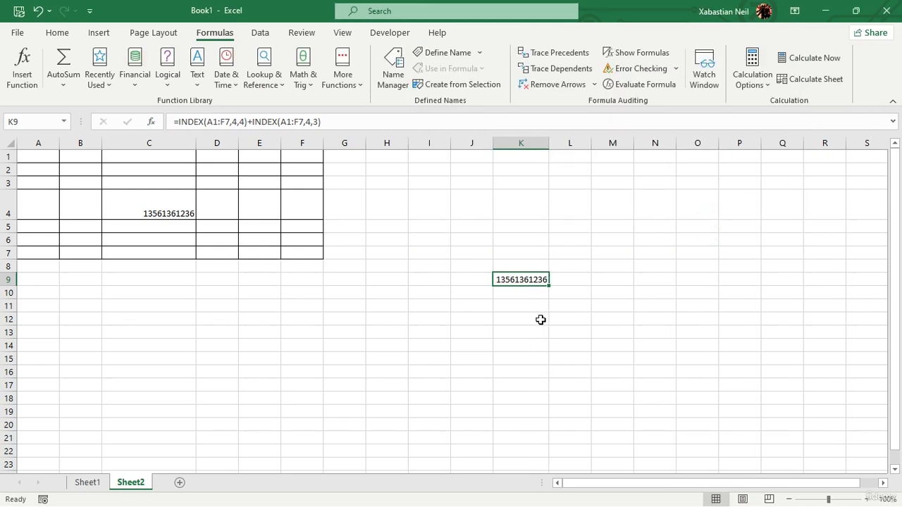
Step: Insert the solid smiling face with halo icon from the stock icons at cell C4
left_click(502, 308)
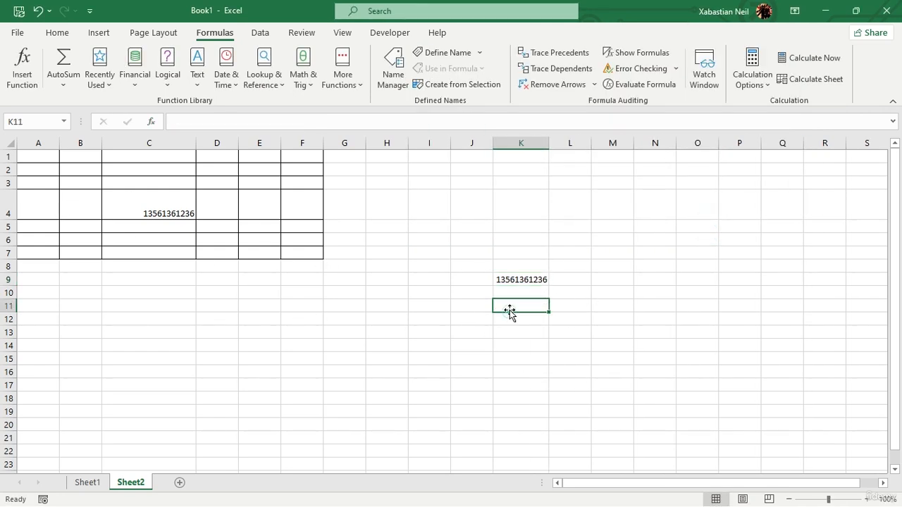
left_click(153, 203)
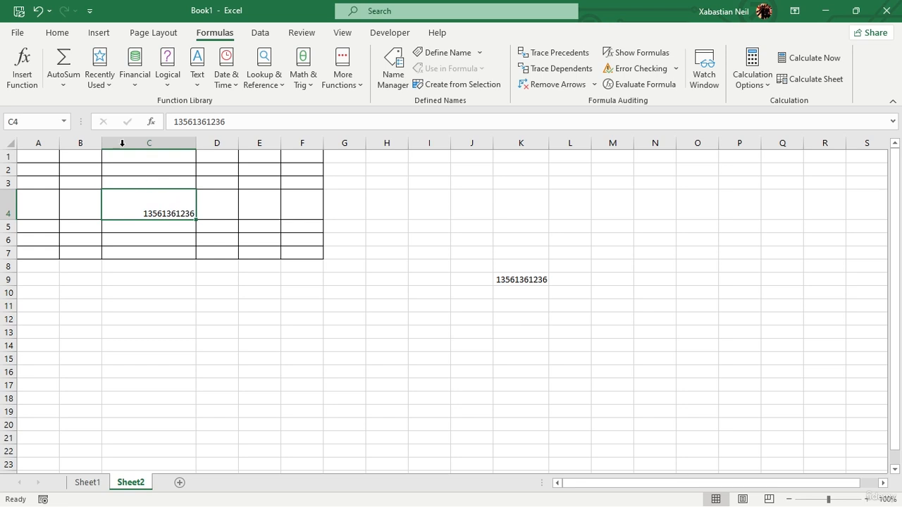
left_click(99, 32)
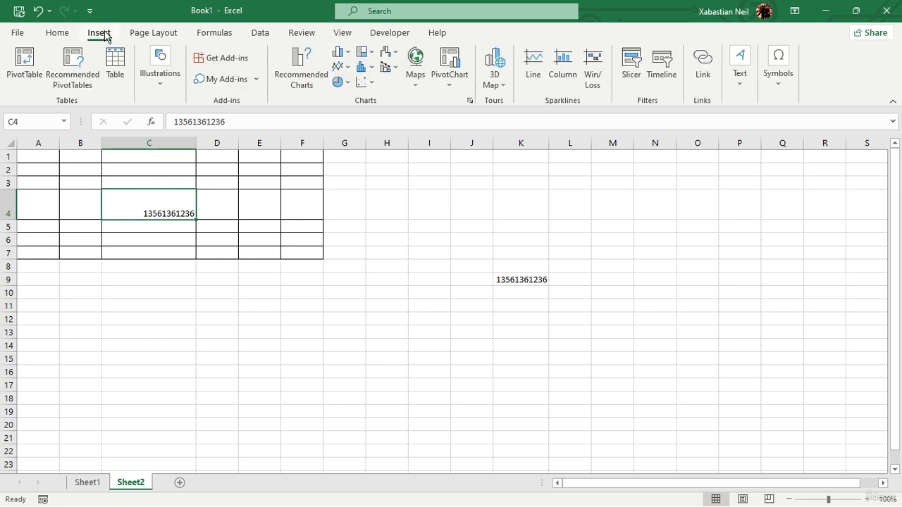
left_click(164, 84)
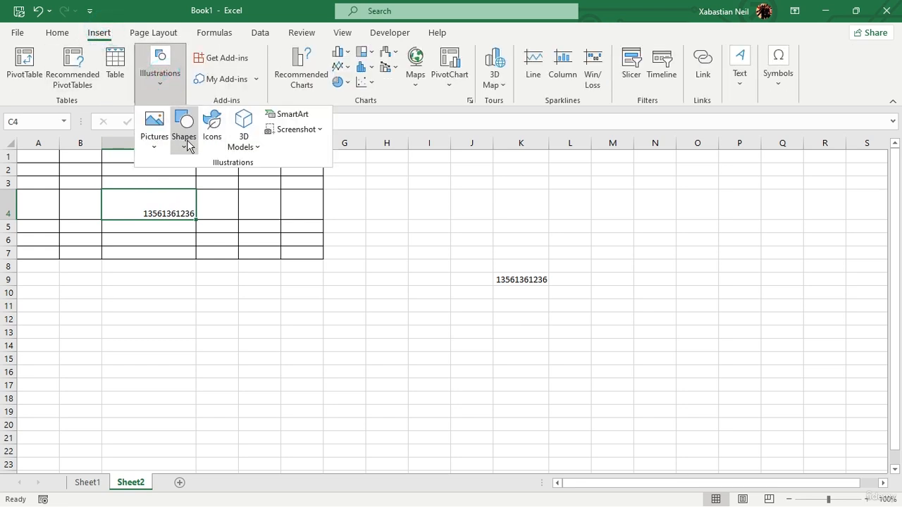
left_click(212, 126)
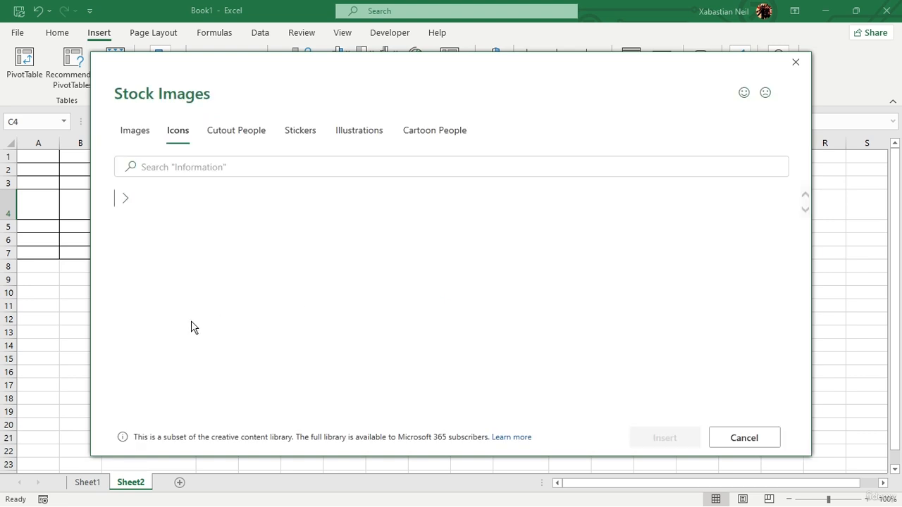
left_click(191, 247)
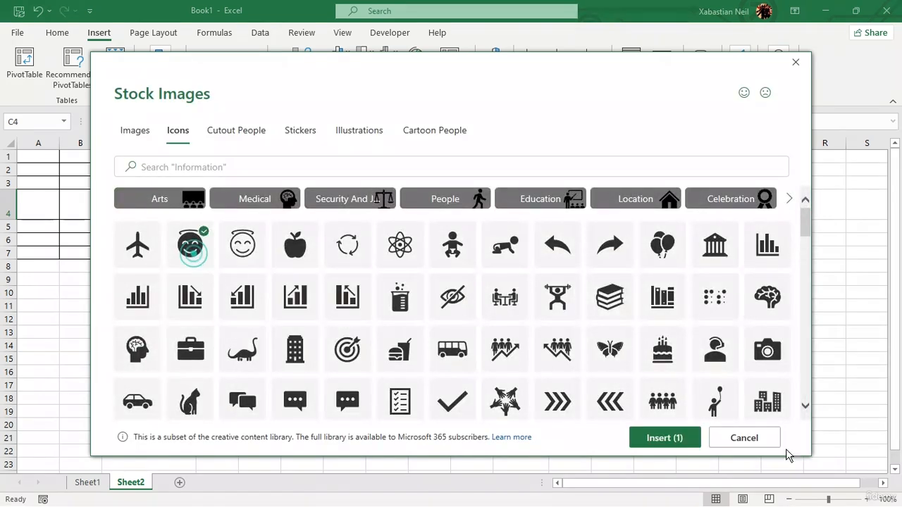
left_click(678, 439)
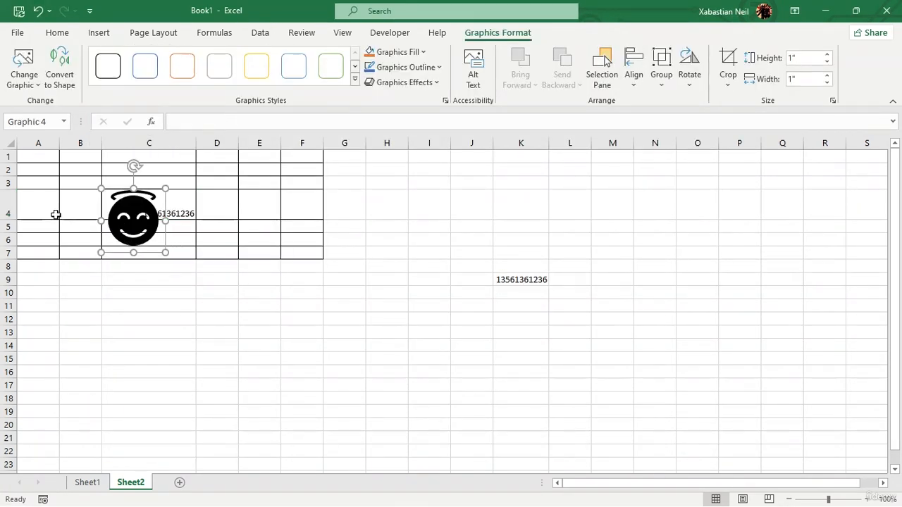
Step: Increase the height of row 4 and move the smiley icon so it sits inside cell C4
left_click(22, 225)
left_click_drag(8, 220, 8, 289)
mouse_move(136, 224)
left_mouse_down()
mouse_move(149, 248)
mouse_move(144, 217)
left_mouse_up()
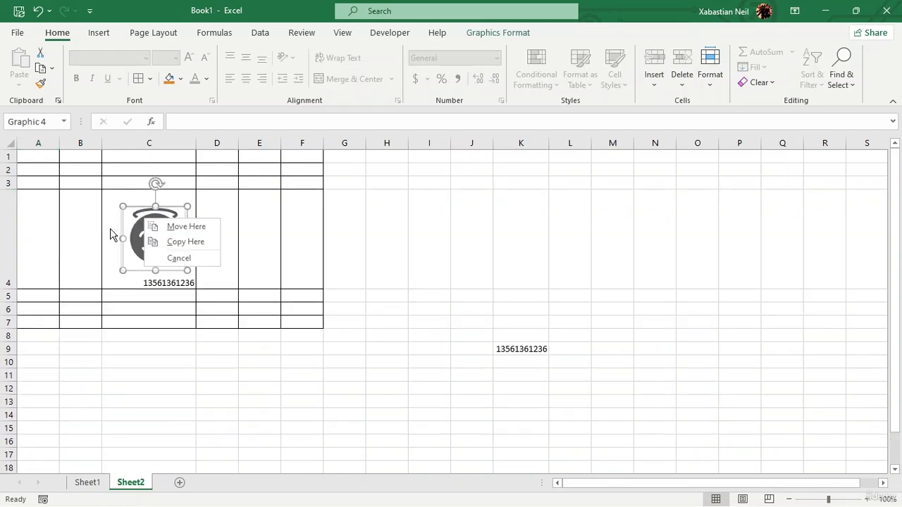
left_click(169, 227)
left_click(255, 225)
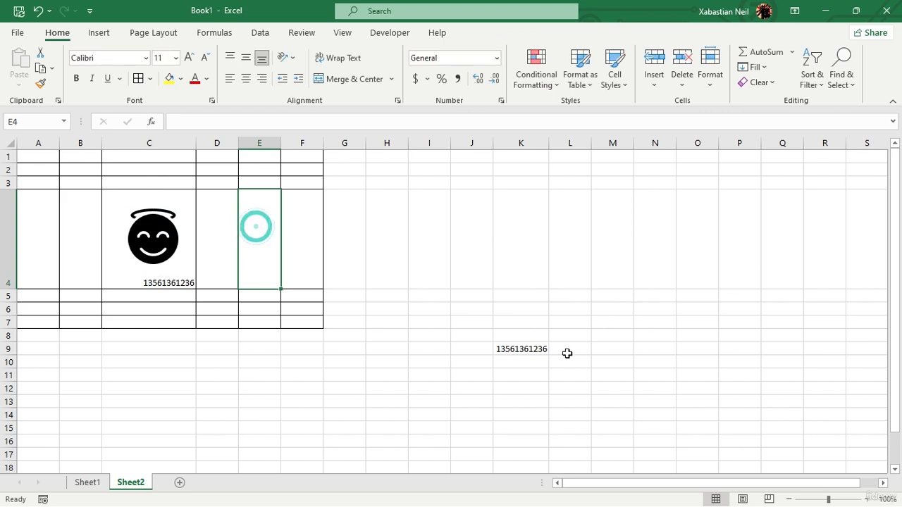
Step: Start an INDEX function in cell K11 using the array A1:F7
left_click(541, 377)
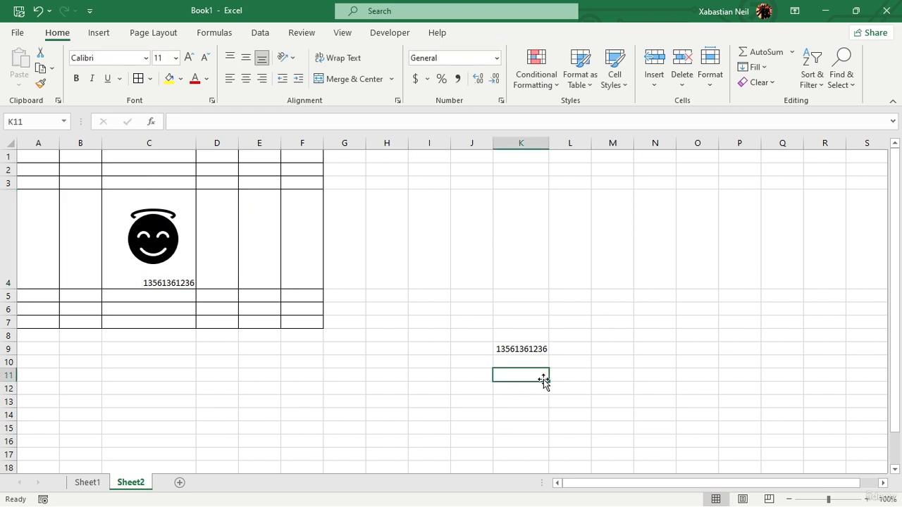
left_click(214, 34)
left_click(275, 79)
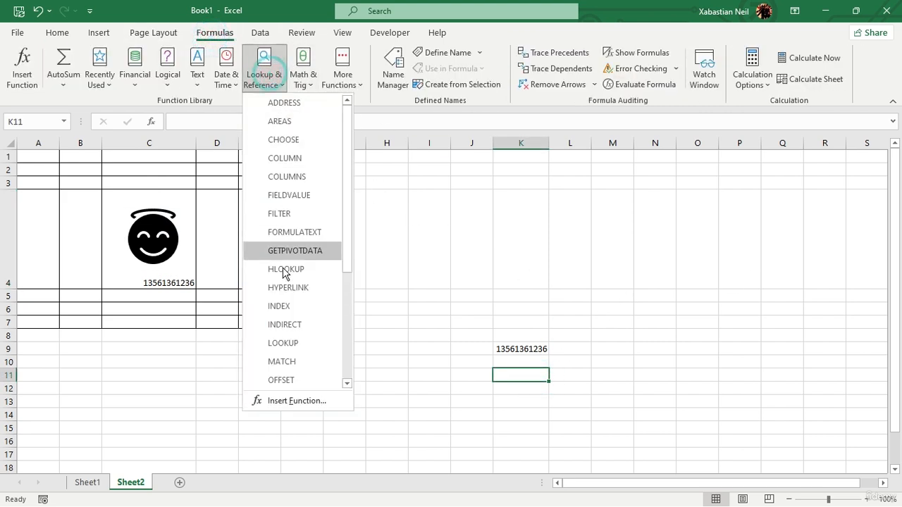
left_click(302, 305)
left_click(637, 179)
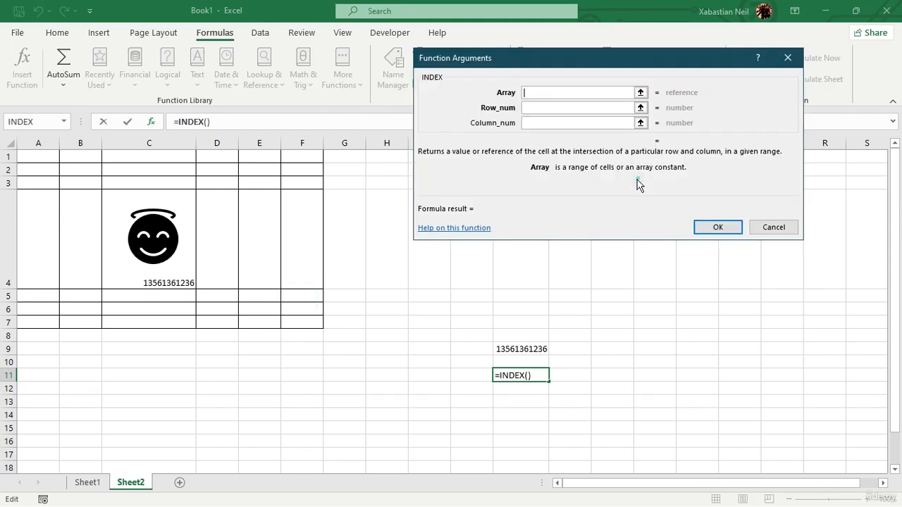
left_click_drag(50, 154, 306, 317)
Step: Set the INDEX function's row number to 4 and column number to 3, and apply the formula to K11
left_click(568, 109)
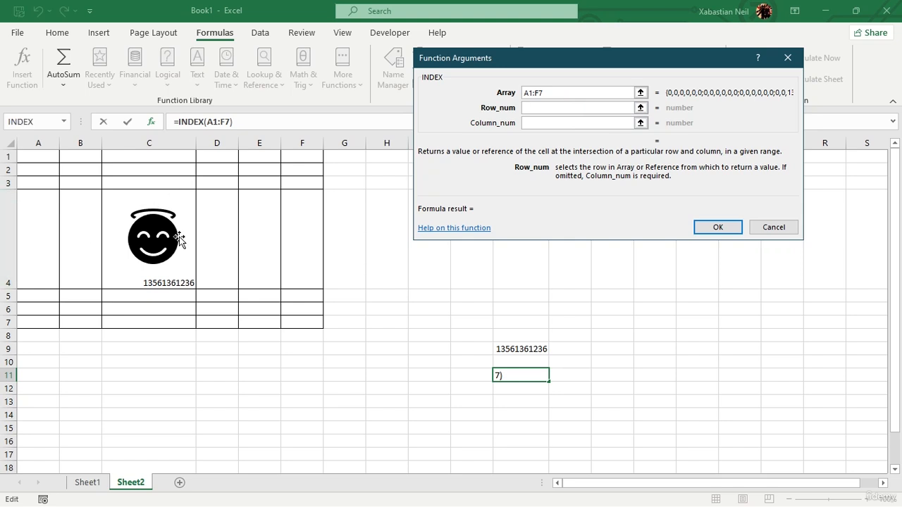
type("4")
left_click(555, 124)
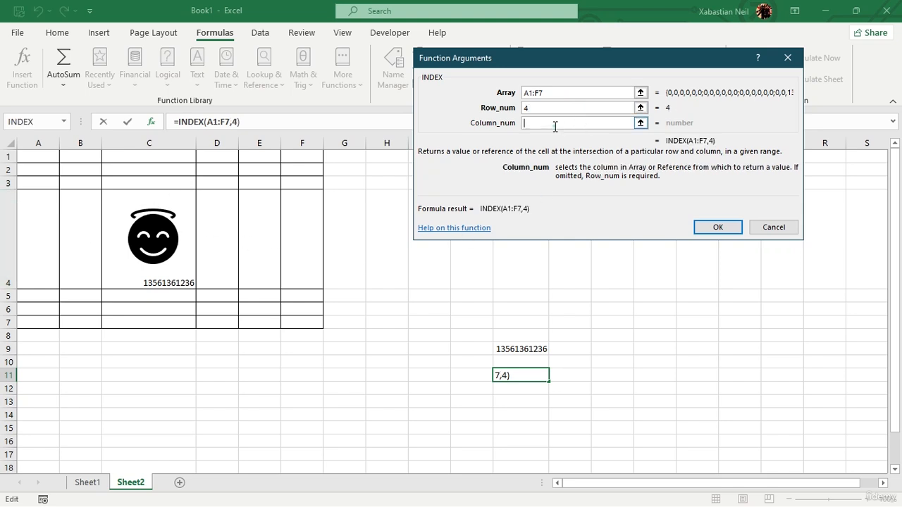
type("3")
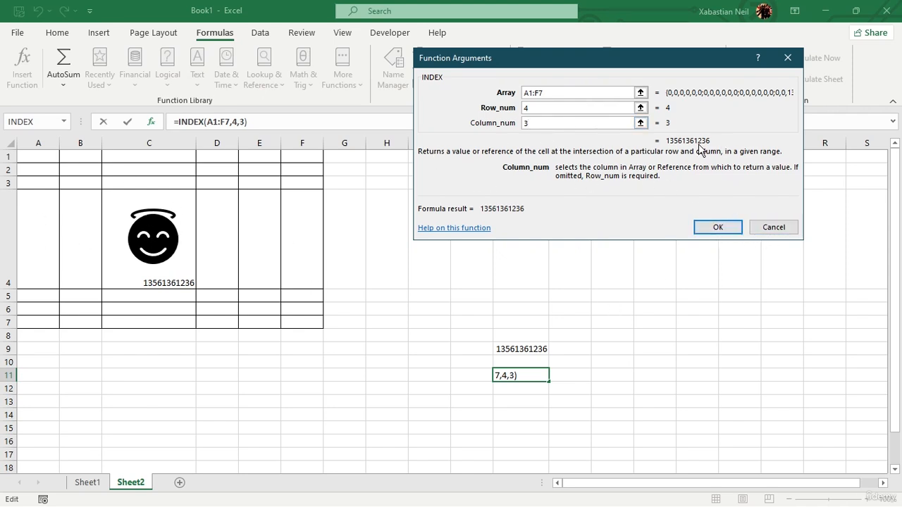
left_click(715, 228)
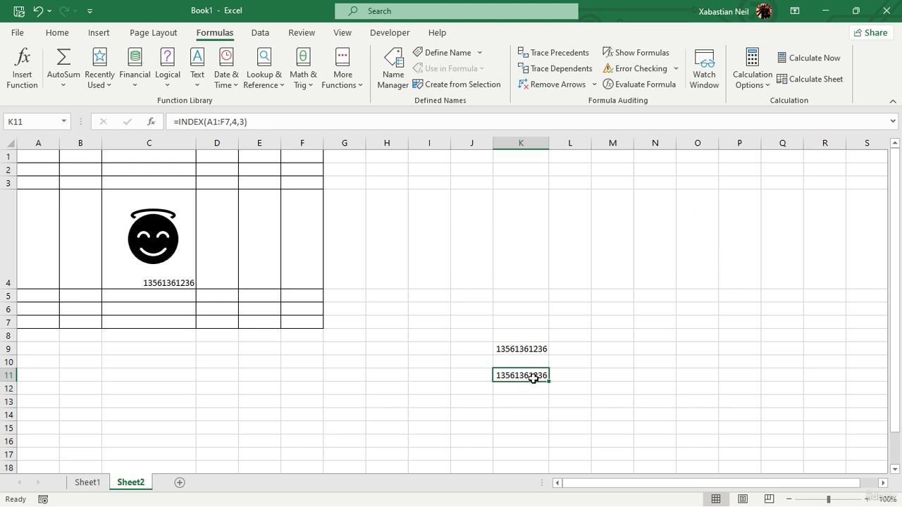
mouse_move(6, 370)
left_mouse_down()
mouse_move(6, 285)
mouse_move(14, 290)
mouse_move(10, 370)
left_mouse_up()
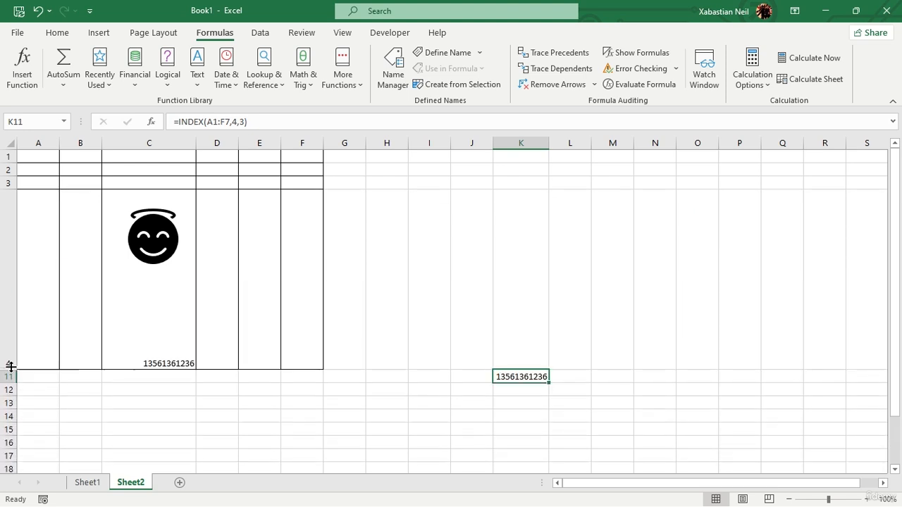
left_click(38, 11)
left_click(38, 12)
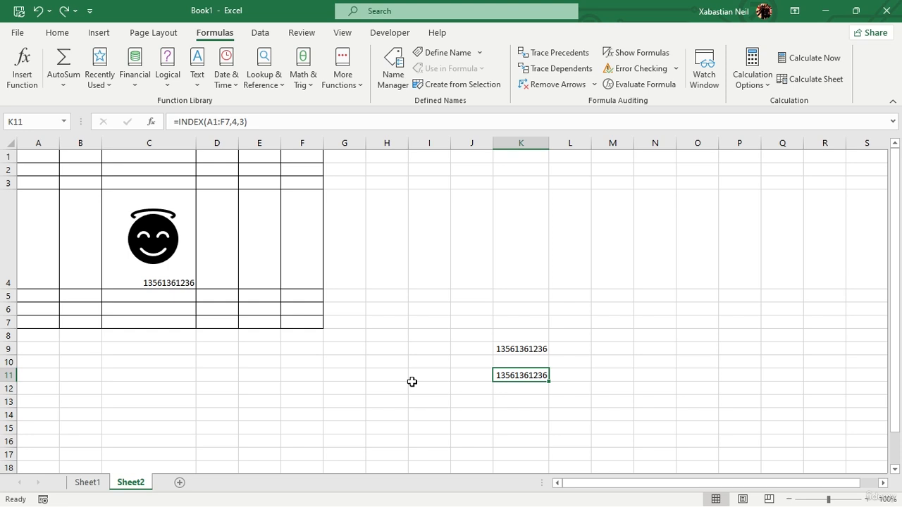
left_click(487, 348)
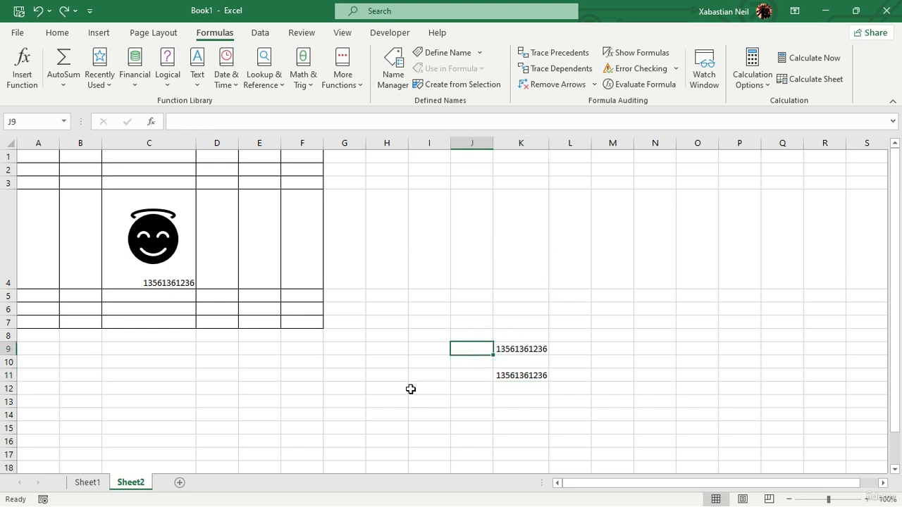
Step: On Sheet1, clear the contents of D1:M21 and the rest of the horizontal table below, keeping only the A1:C6 table
left_click(88, 486)
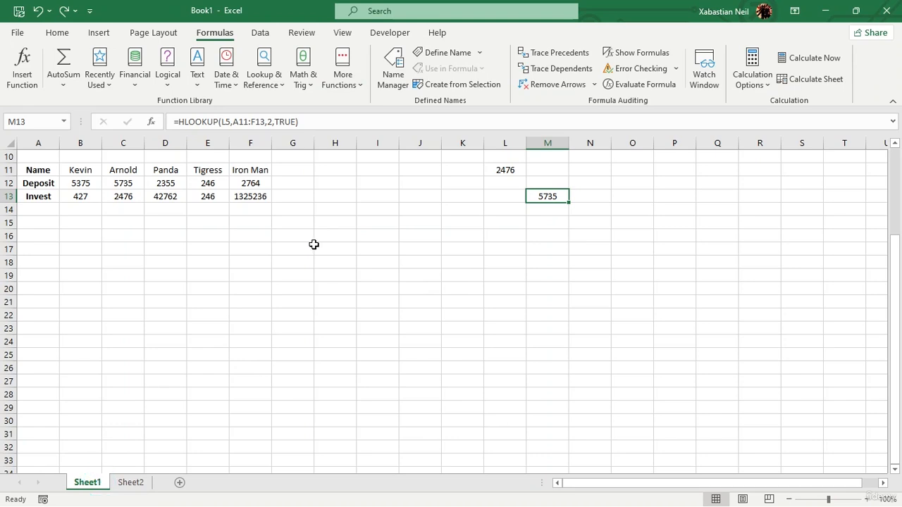
left_click_drag(556, 157, 170, 416)
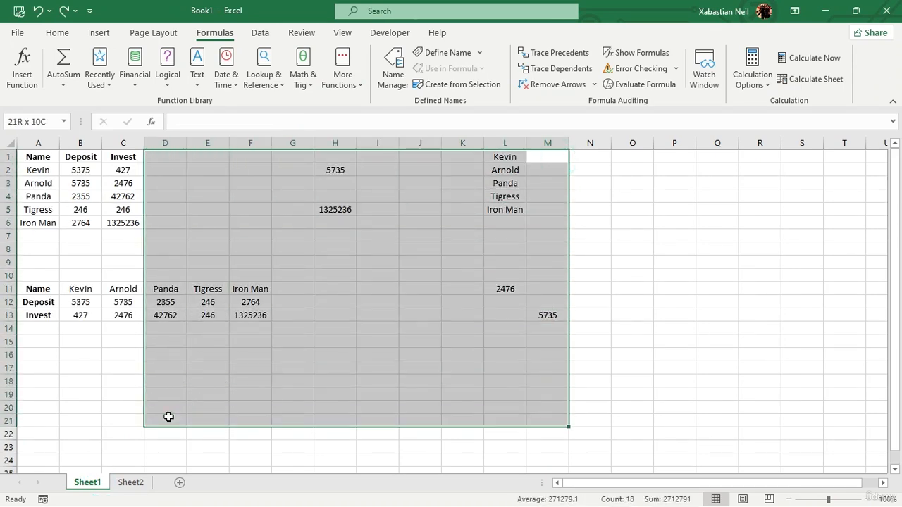
key("Delete")
left_click(192, 381)
left_click_drag(199, 296, 21, 326)
key("Delete")
left_click_drag(171, 277, 28, 328)
key("Delete")
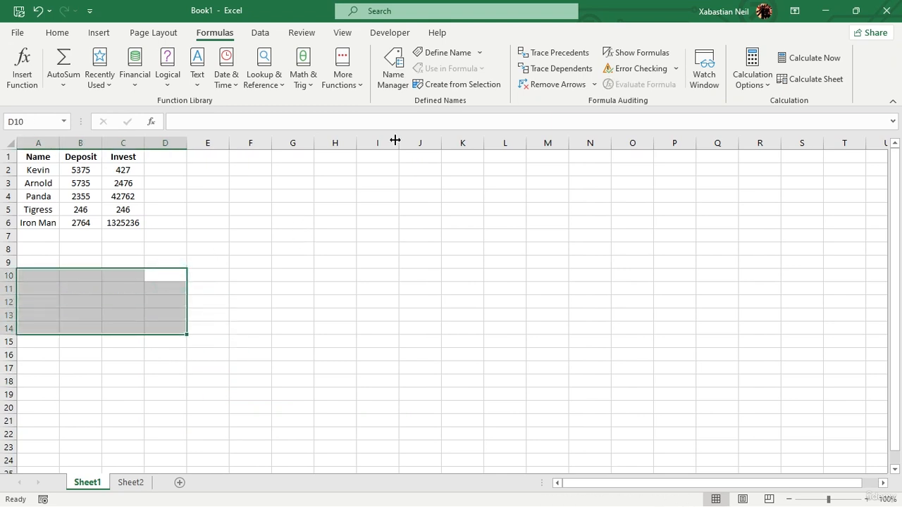
left_click(336, 163)
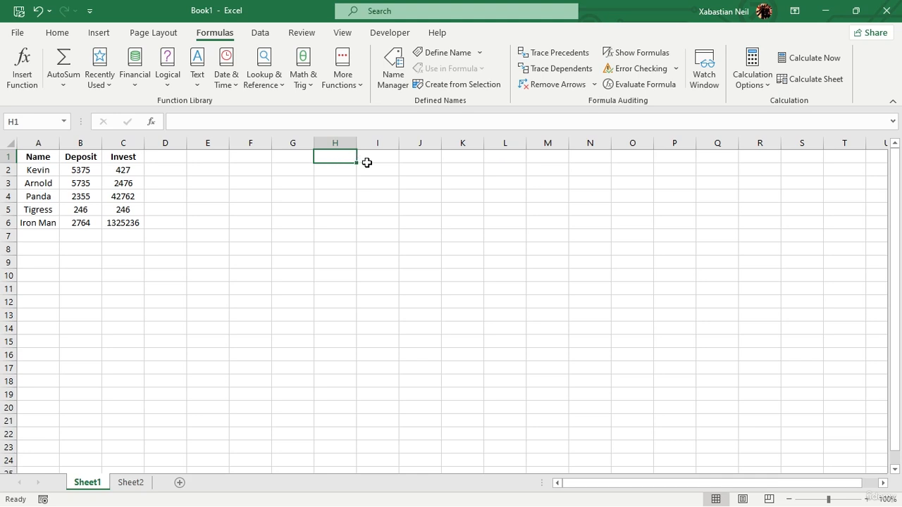
left_click(386, 176)
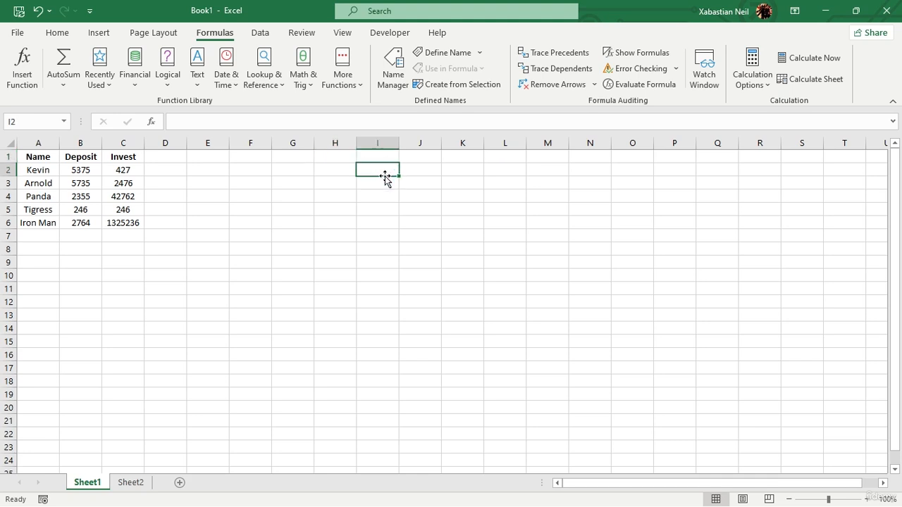
type("=matc")
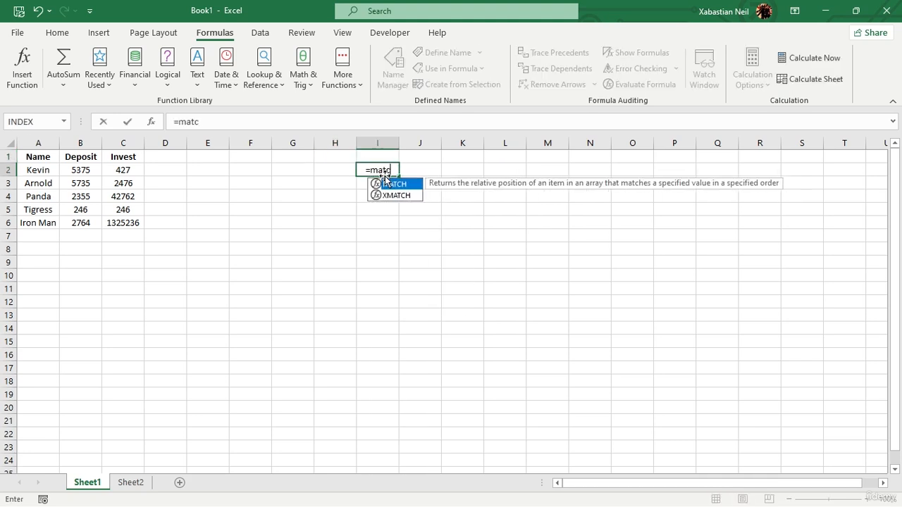
type("h")
double_click(391, 184)
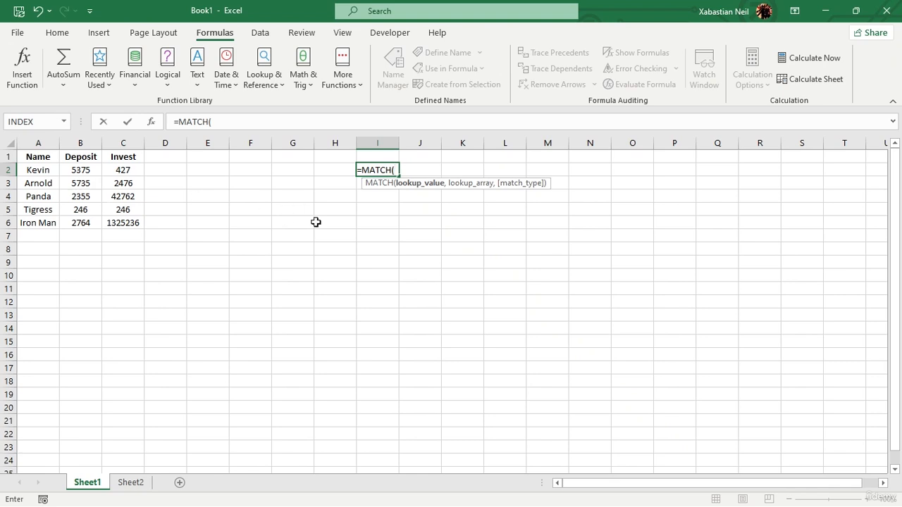
left_click(690, 235)
left_click(653, 329)
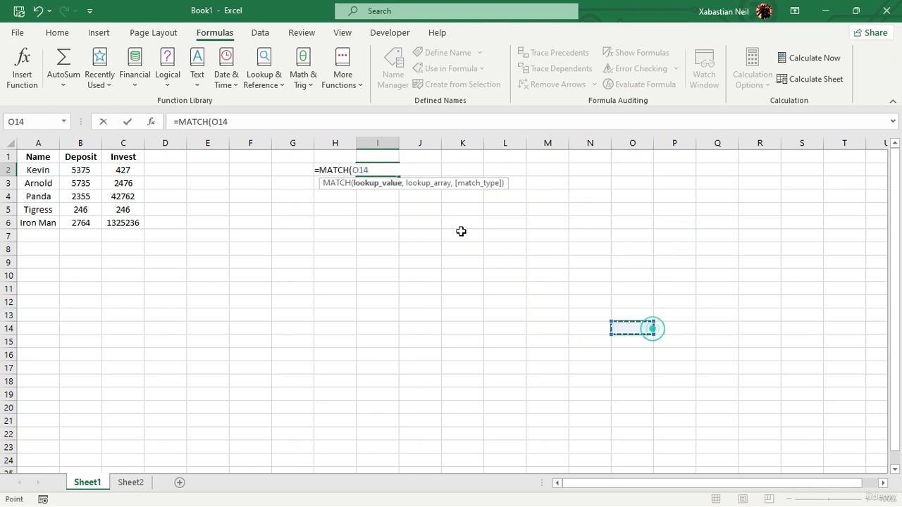
key("BackSpace")
key("BackSpace")
key("BackSpace")
key("BackSpace")
key("BackSpace")
key("BackSpace")
key("BackSpace")
key("BackSpace")
key("BackSpace")
key("BackSpace")
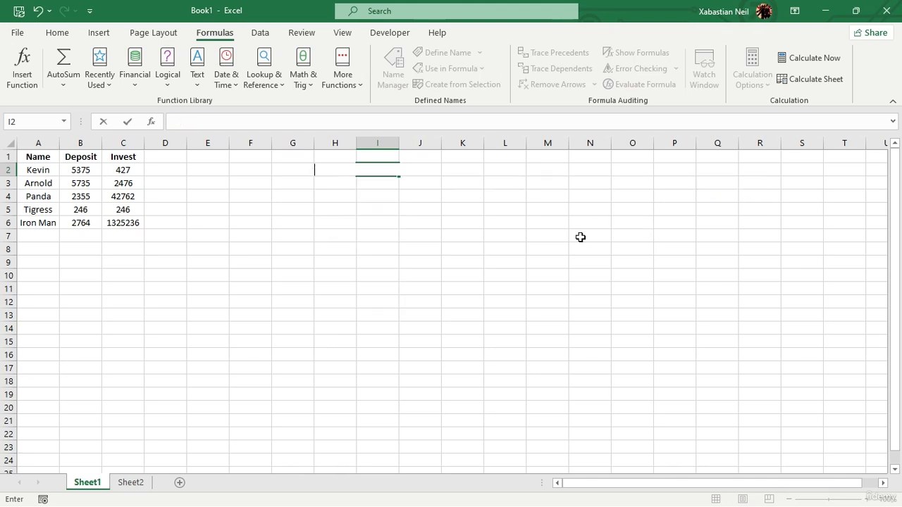
left_click(582, 237)
Step: Enter 2764 in cell O2 as a lookup value
left_click(606, 199)
left_click(636, 184)
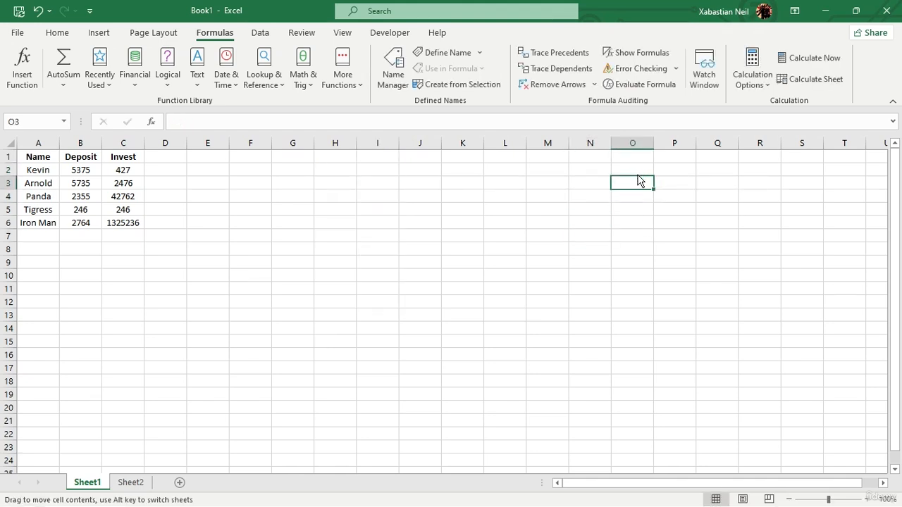
left_click(633, 168)
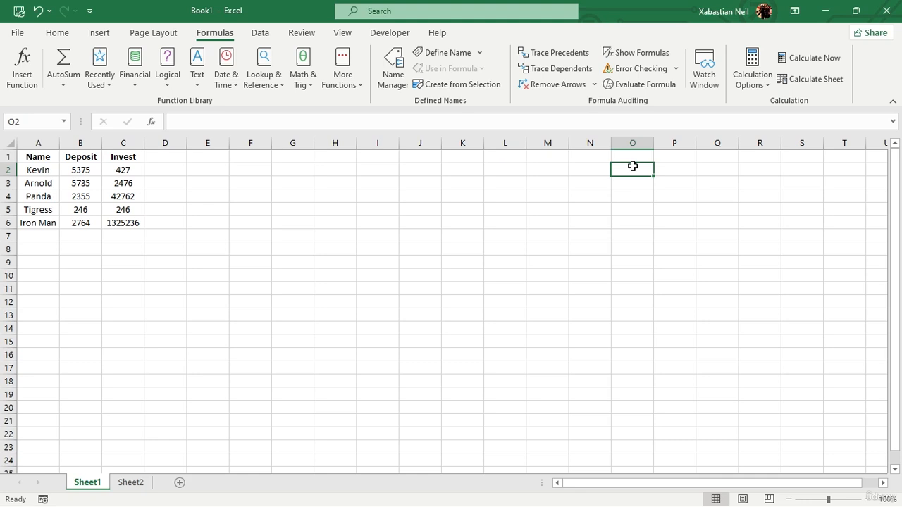
type("27")
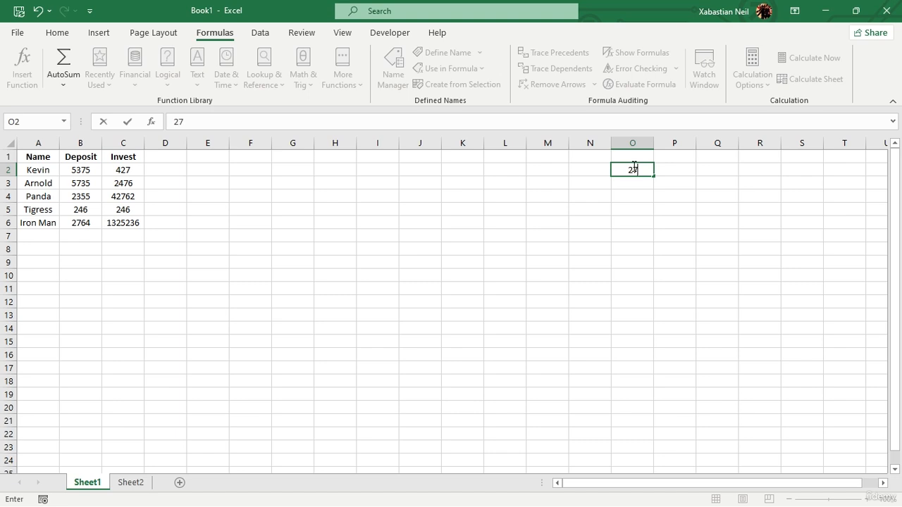
type("64")
left_click(675, 262)
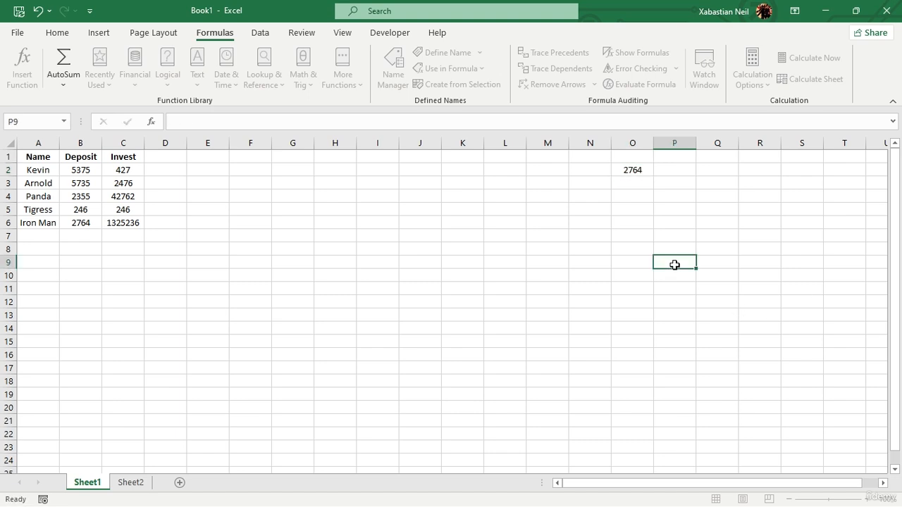
Step: Enter Tigress in cell O4 as a second lookup value
left_click(640, 196)
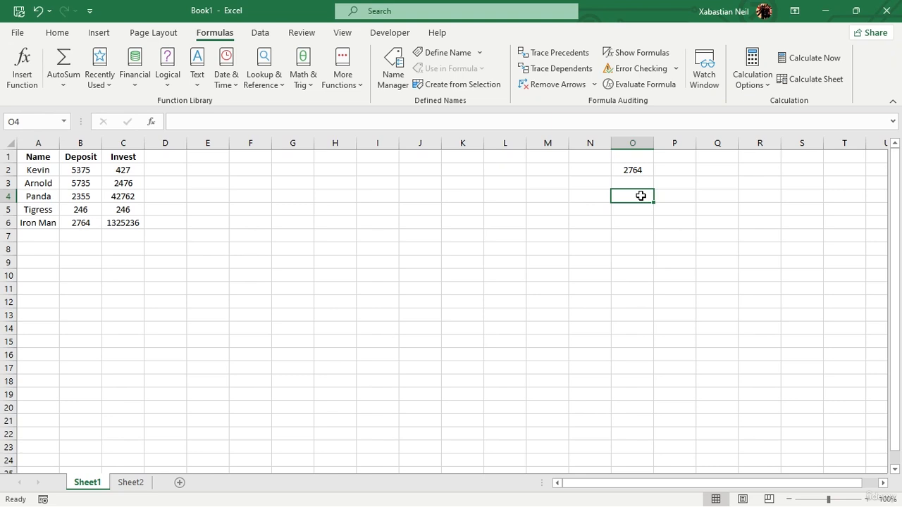
type("Tigfr")
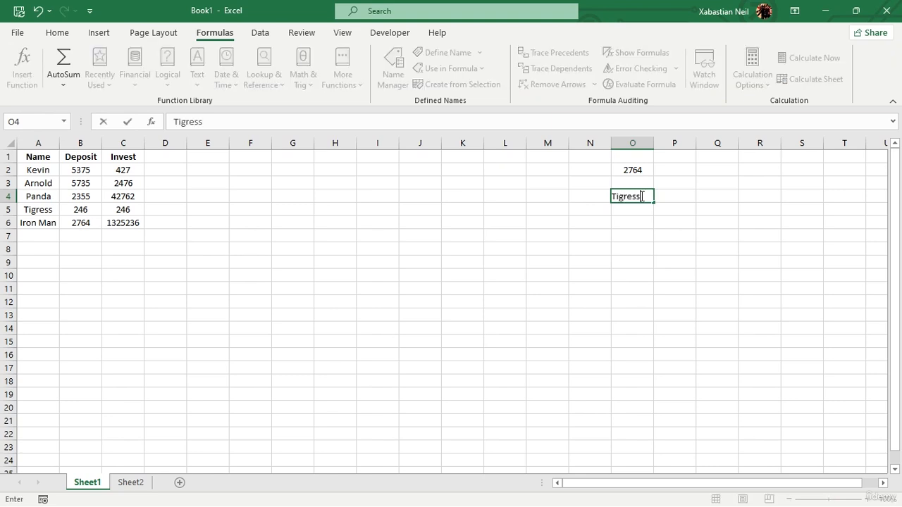
type("ss")
left_click(586, 218)
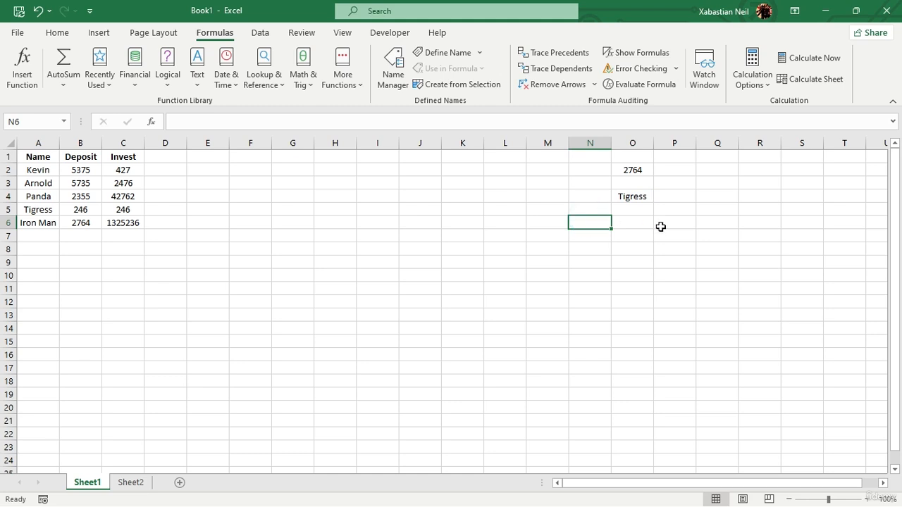
left_click(677, 261)
left_click(332, 222)
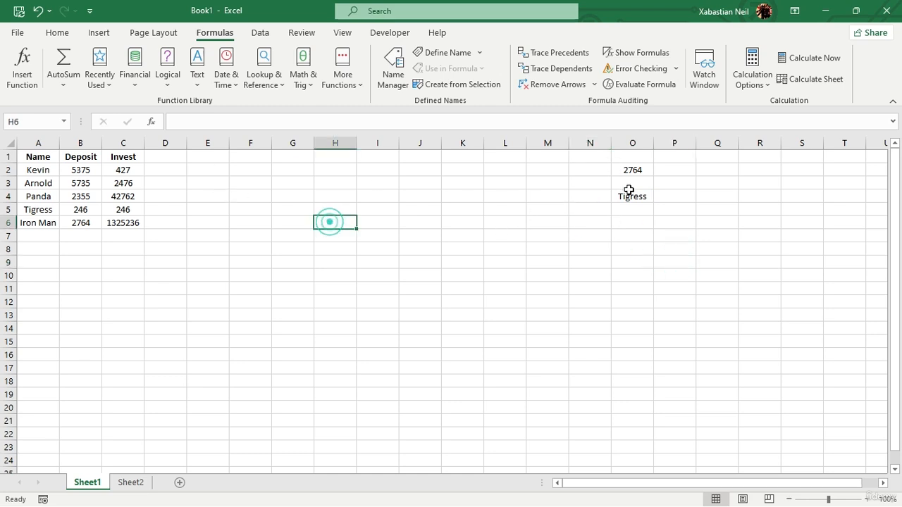
Step: Enter a MATCH formula in H3 that looks up O2 in the Deposit values B2:B6, leaving out the match type
left_click(643, 169)
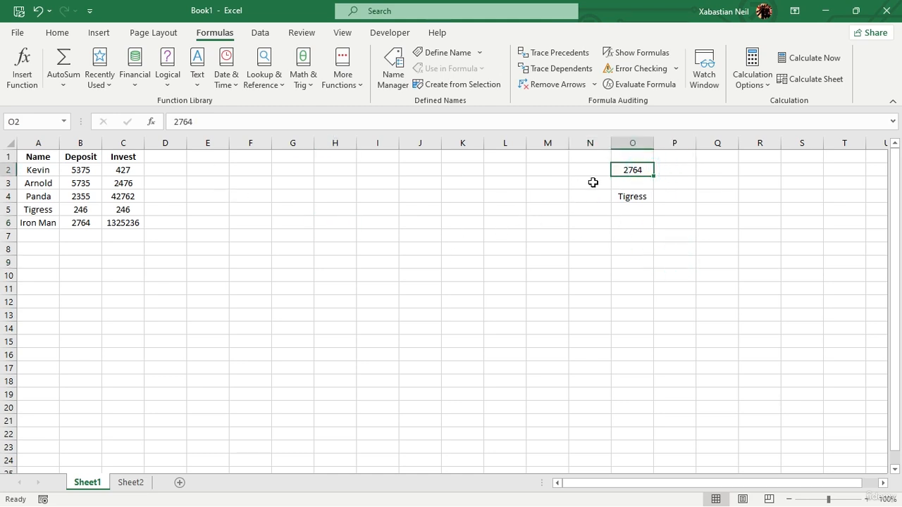
left_click(333, 181)
type("=matc")
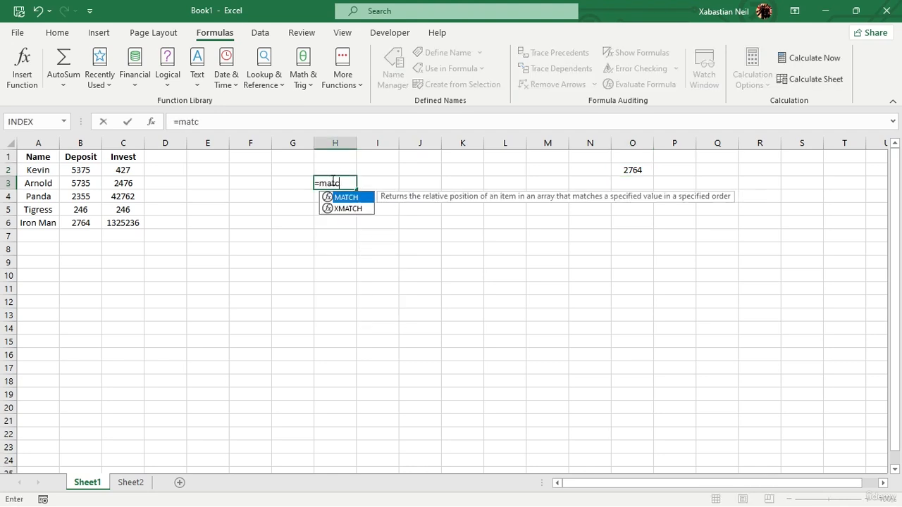
key("Tab")
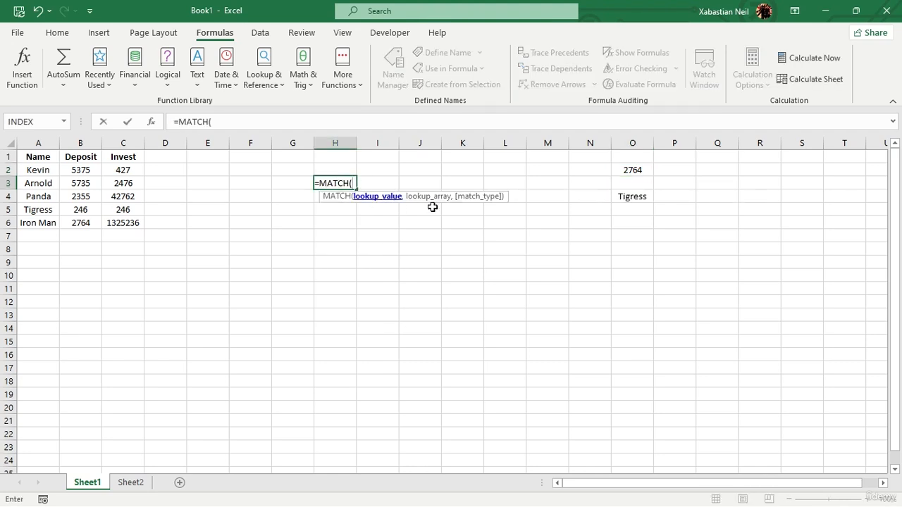
left_click(625, 175)
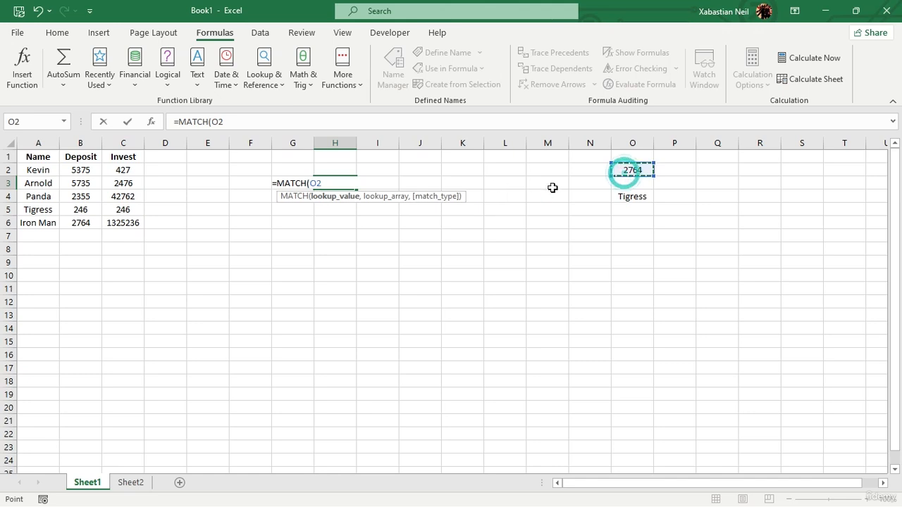
type(",")
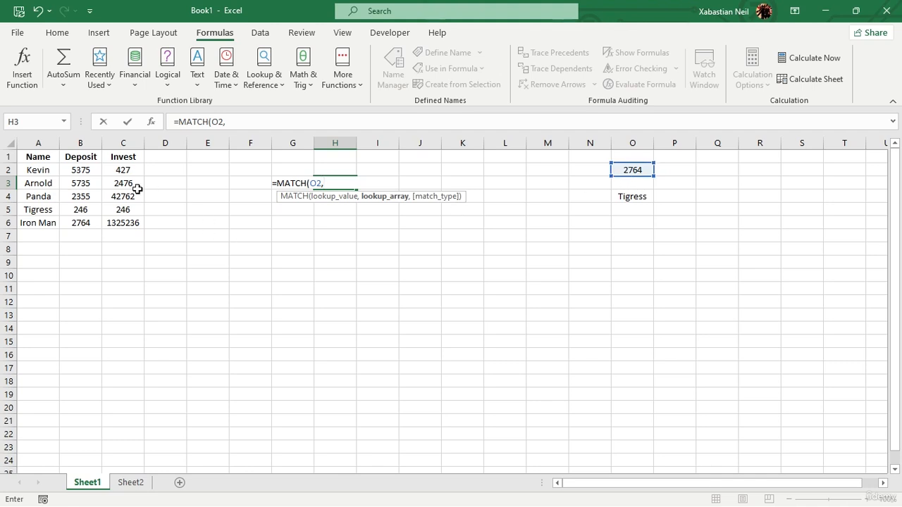
left_click_drag(75, 170, 92, 224)
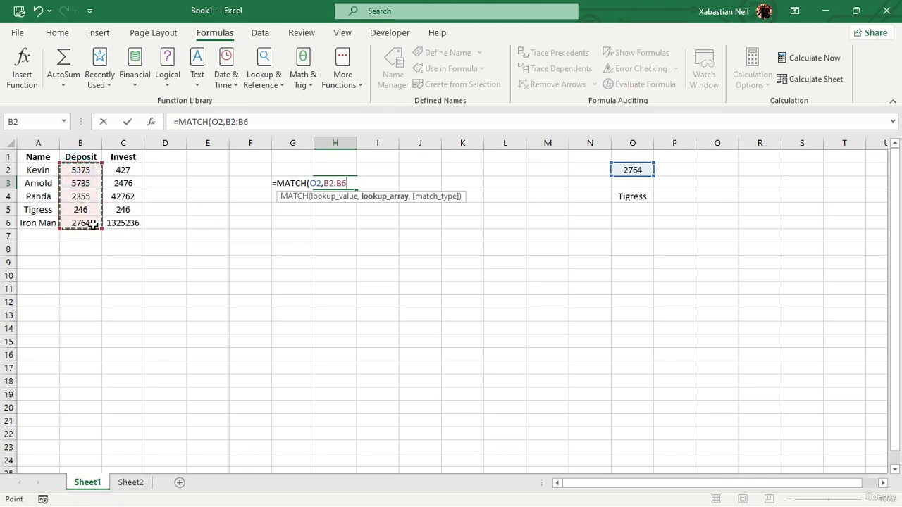
type(",")
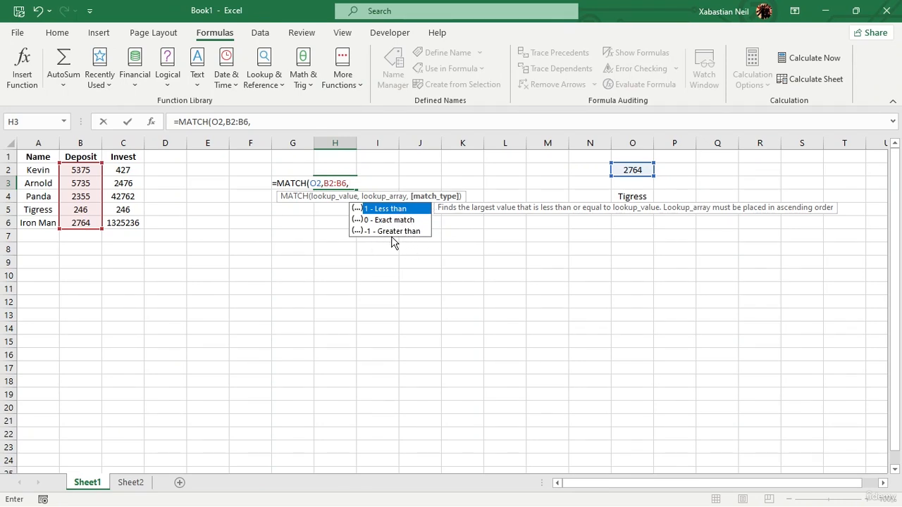
key("BackSpace")
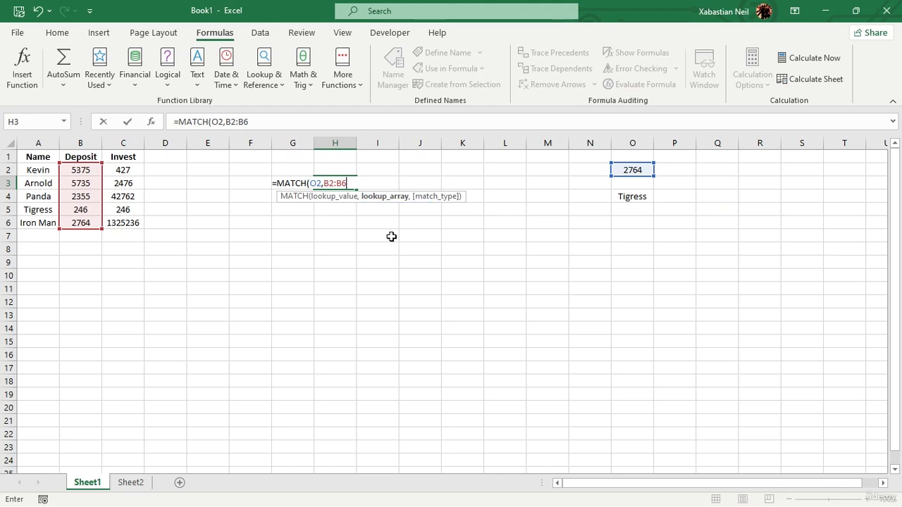
type(")")
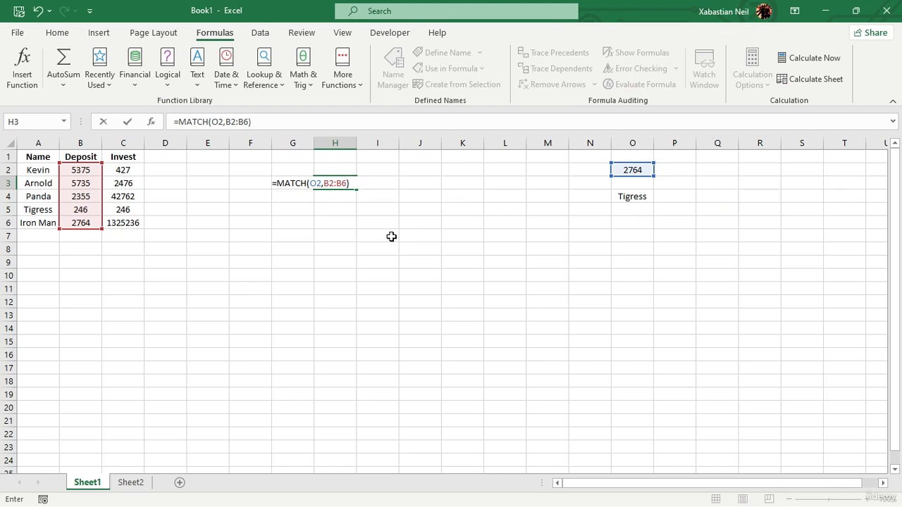
key("Return")
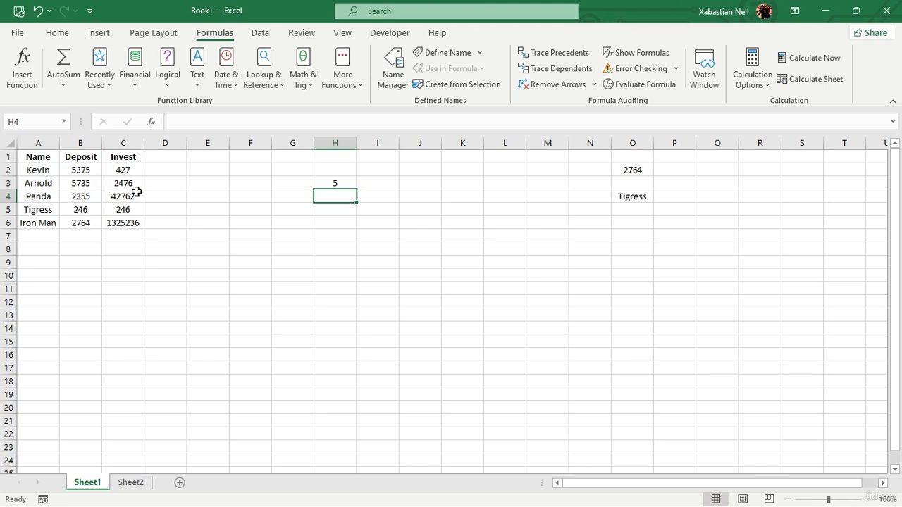
Step: Add match type 0 (Exact match) to the MATCH formula in H3
double_click(342, 183)
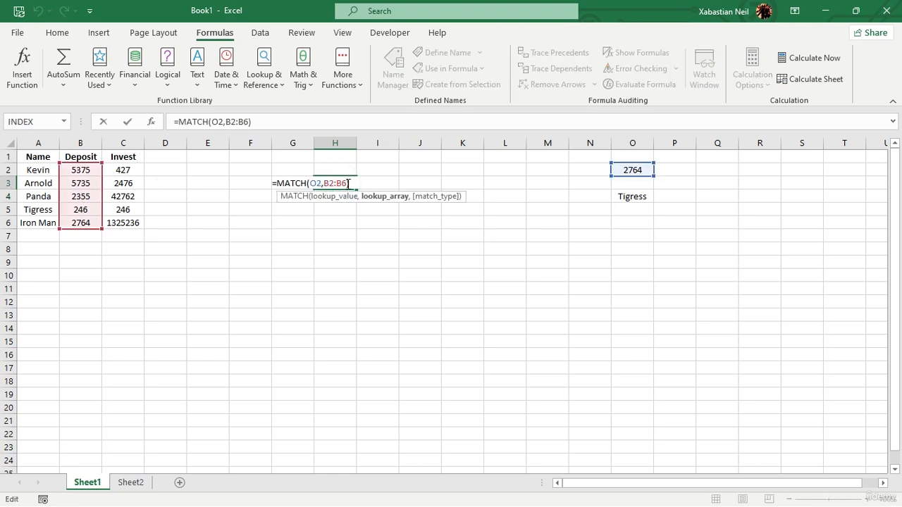
left_click(347, 183)
type(",")
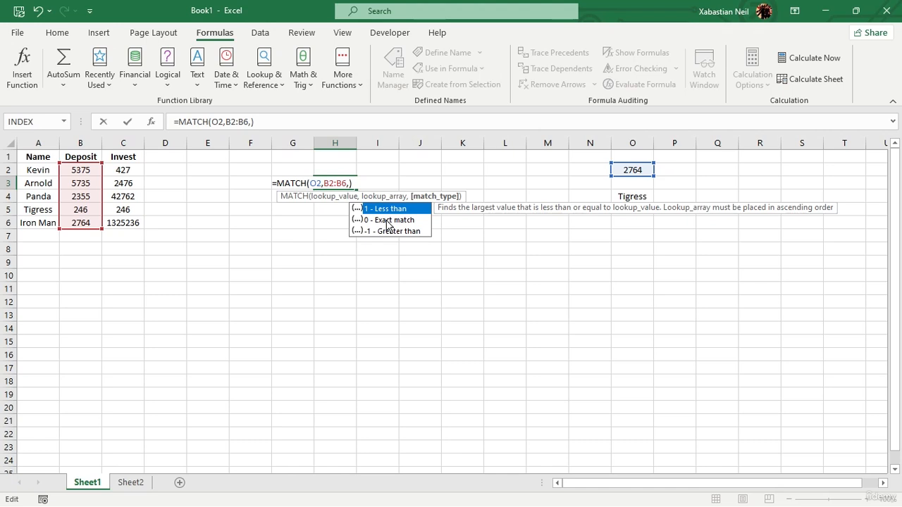
double_click(387, 220)
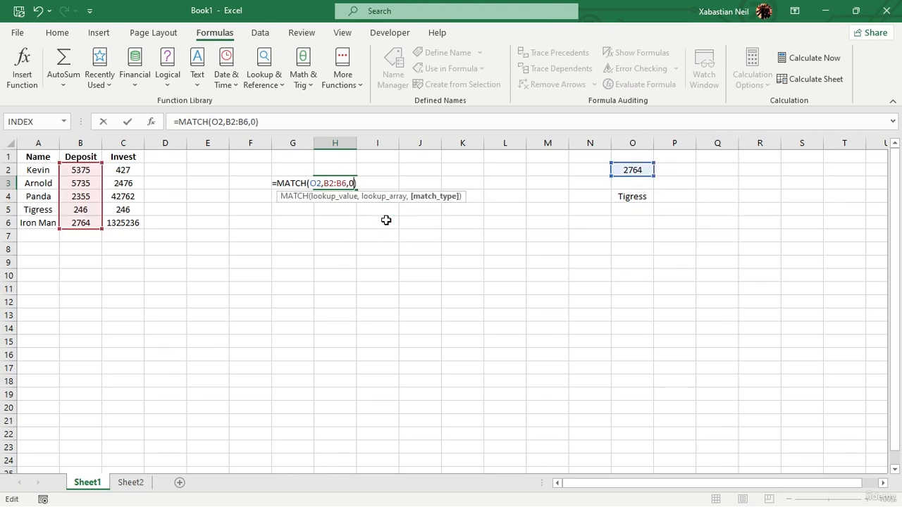
key("Return")
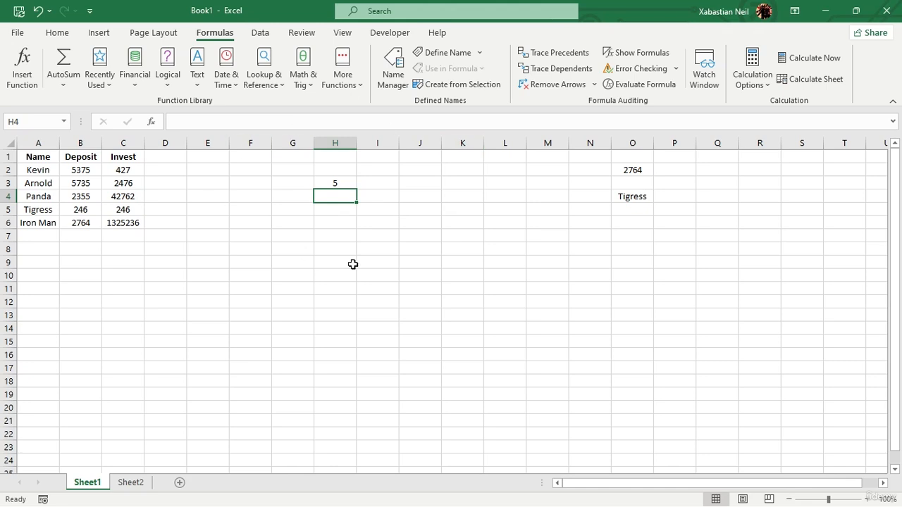
Step: Enter a MATCH formula in I6 that looks up O4 in the names A2:A6, without a match type
left_click(387, 220)
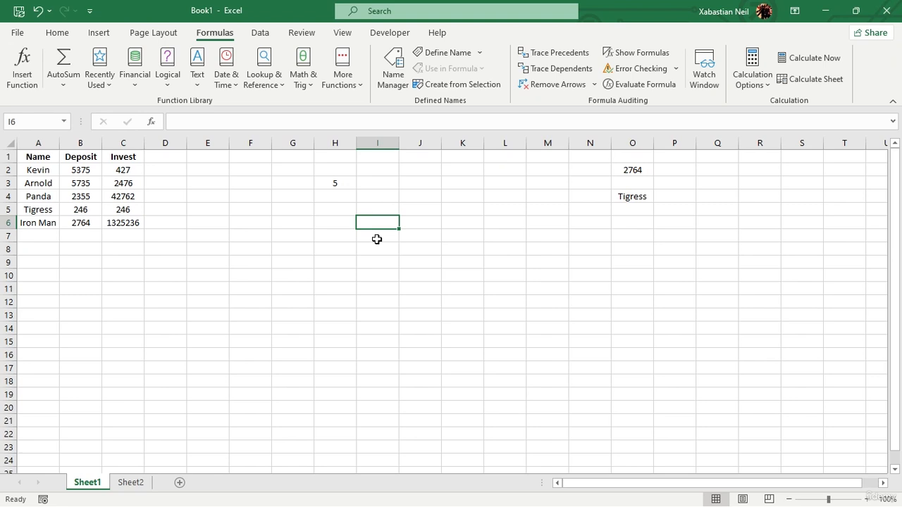
type("=match")
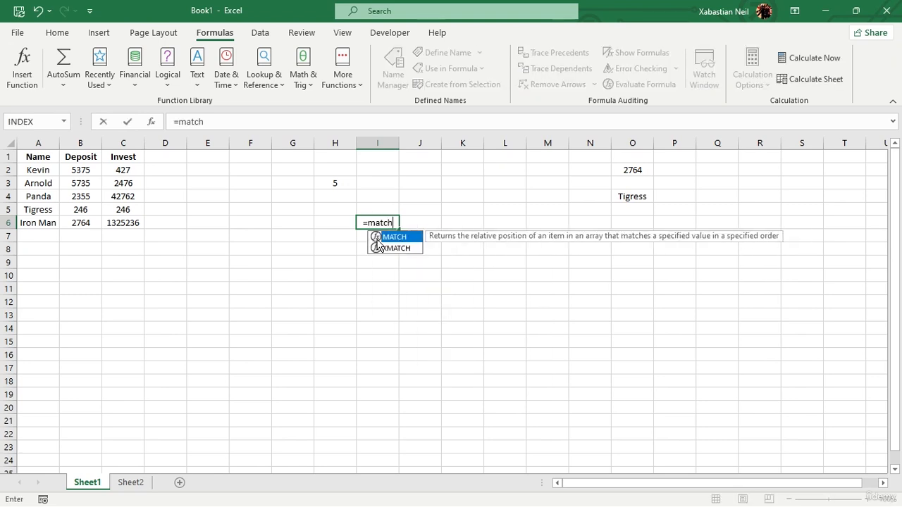
key("Tab")
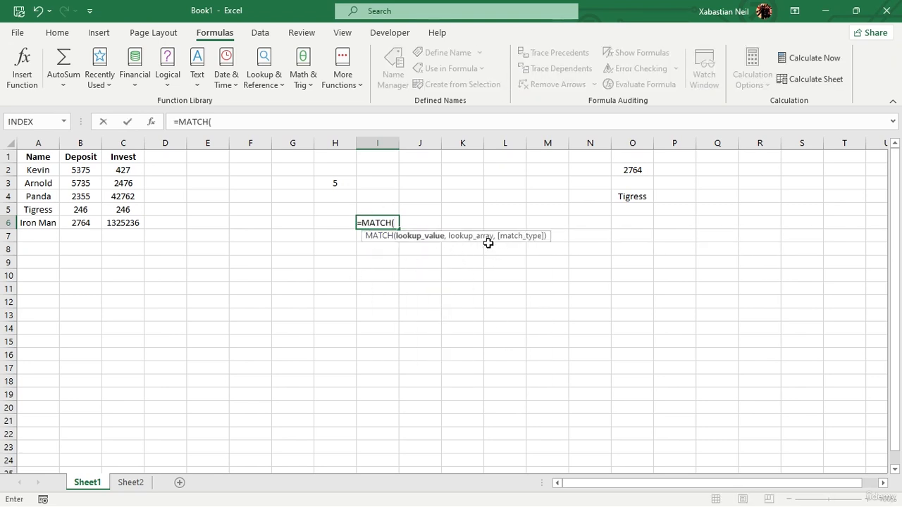
left_click(636, 200)
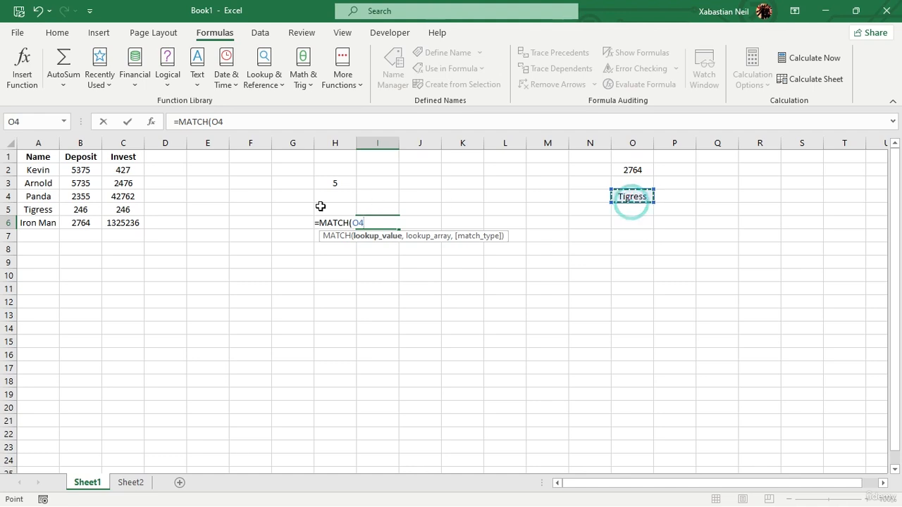
type(",")
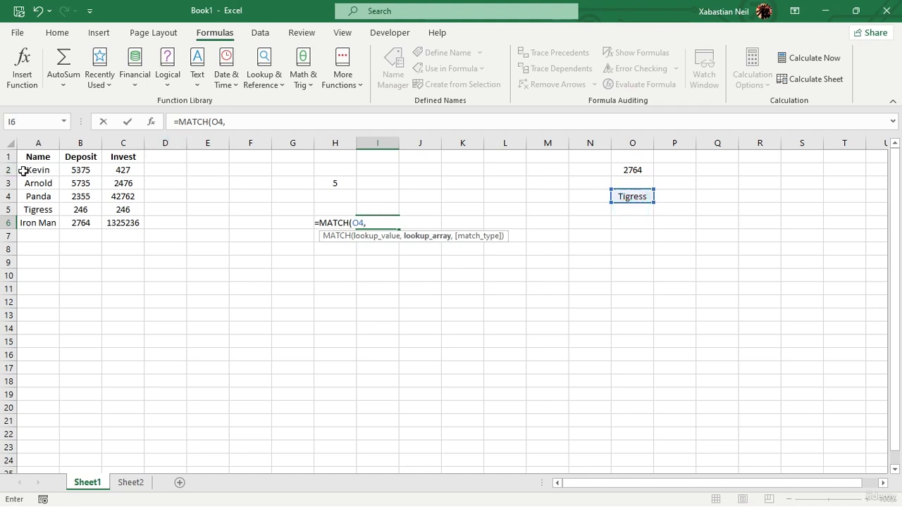
left_click_drag(36, 170, 44, 222)
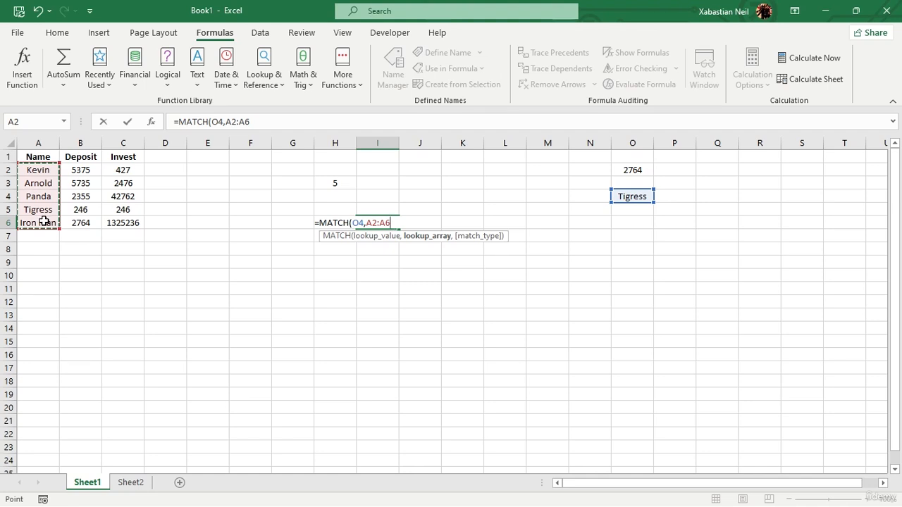
type(")")
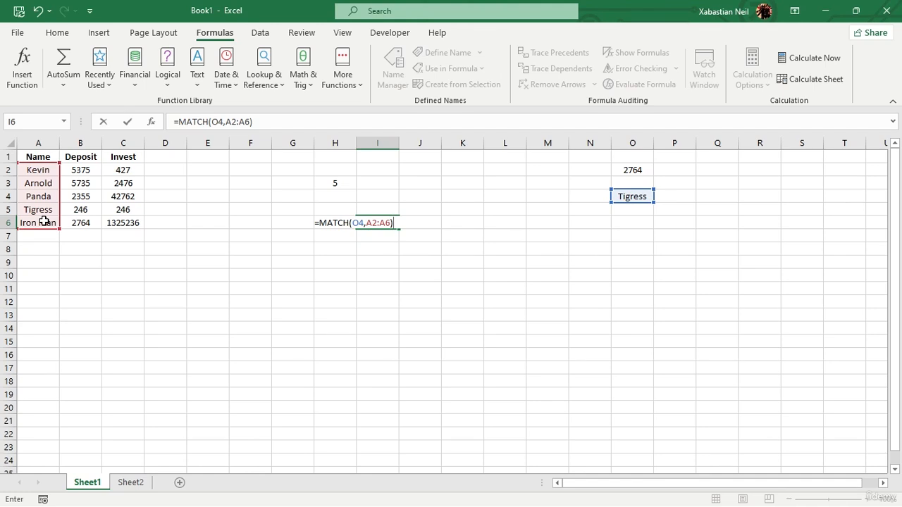
key("Return")
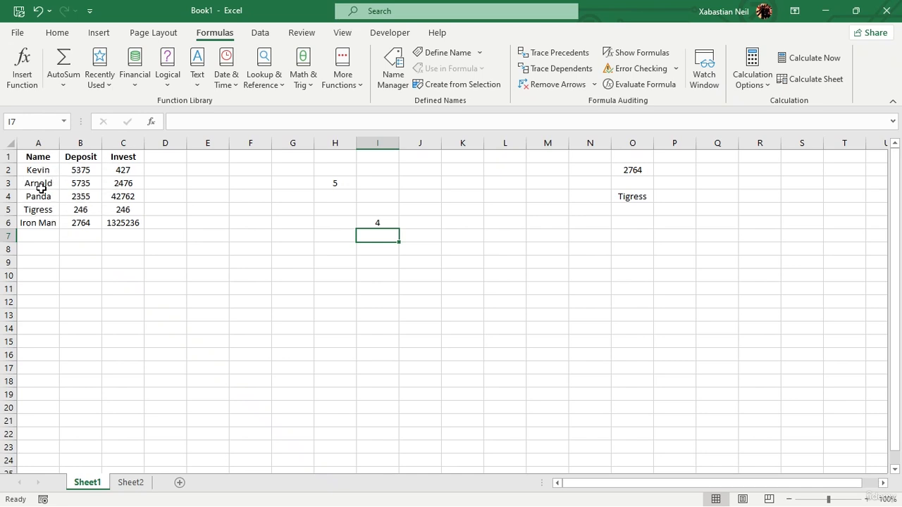
Step: Change the lookup array of the MATCH formula in I6 to A1:A6, including the header
left_click(372, 222)
double_click(378, 223)
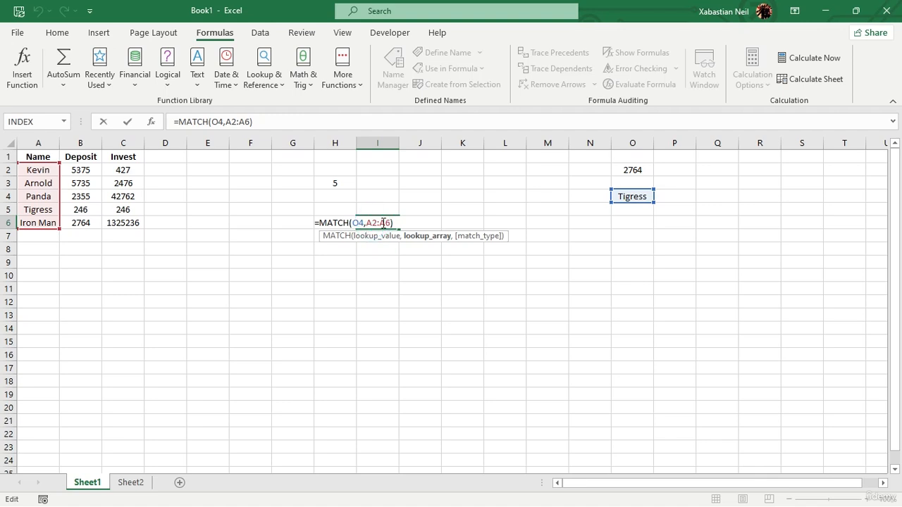
left_click(391, 222)
key("BackSpace")
key("BackSpace")
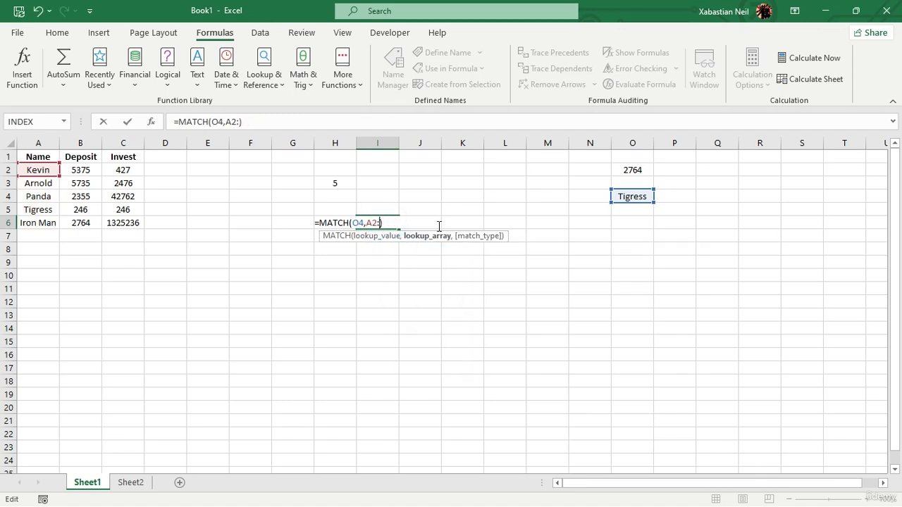
left_click(44, 161)
left_click_drag(44, 161, 50, 223)
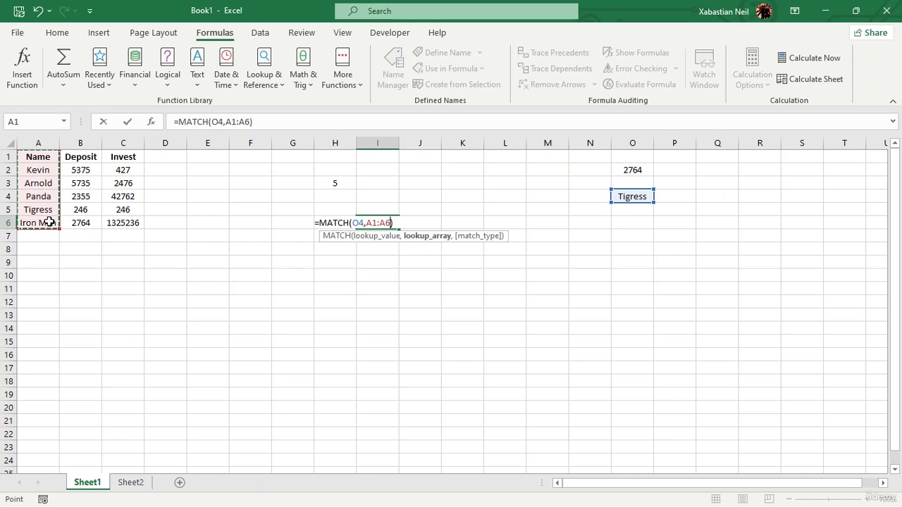
key("Return")
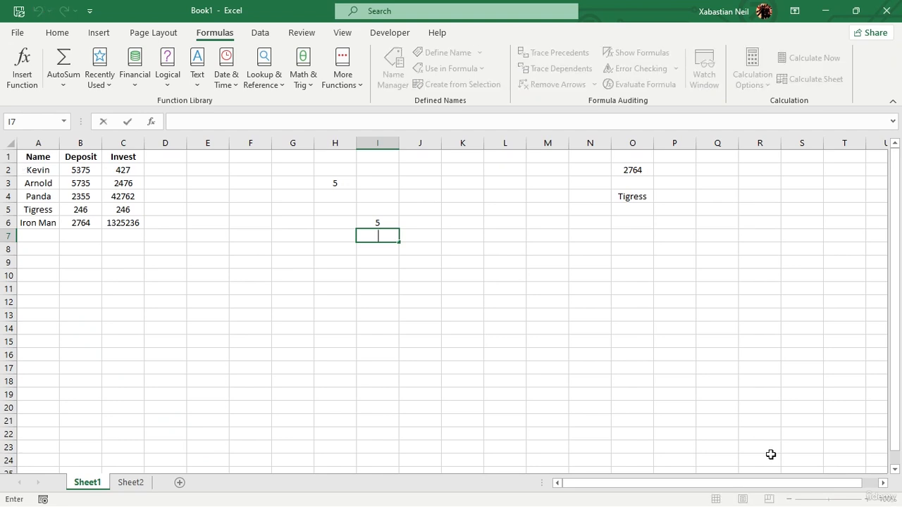
left_click(369, 326)
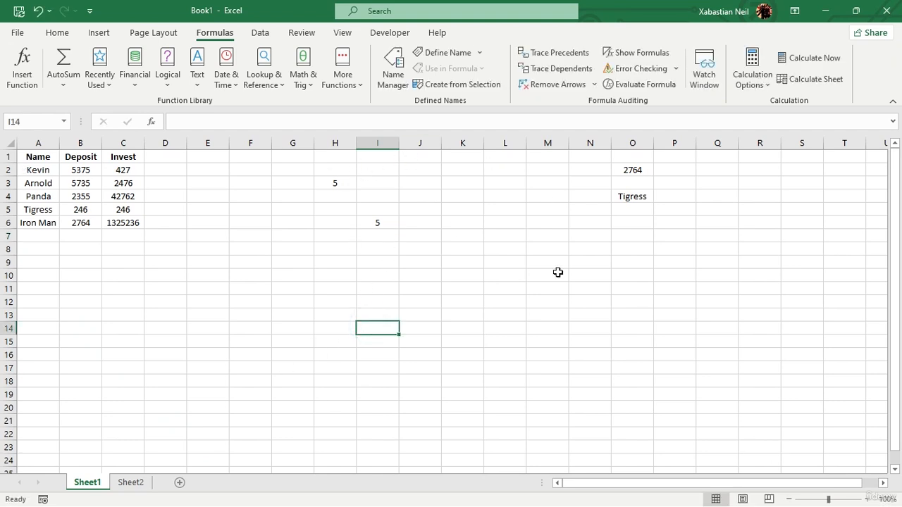
Step: Start an INDEX formula in G9, try O5 as its first argument and clear that reference again
left_click(289, 259)
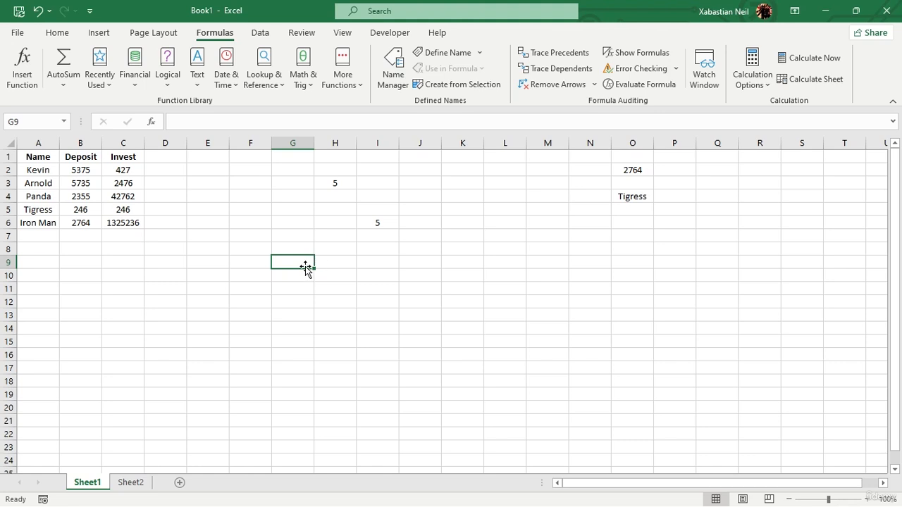
left_click(299, 264)
type("=i")
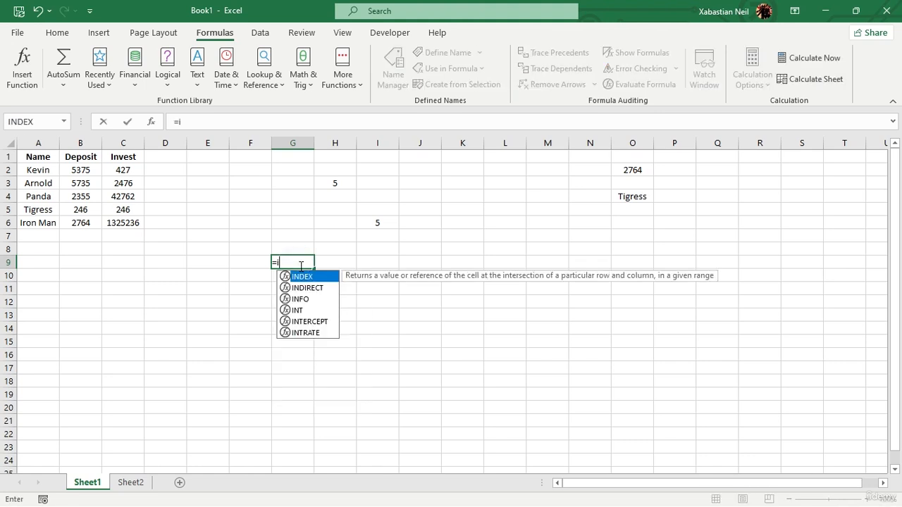
type("ndex")
key("Tab")
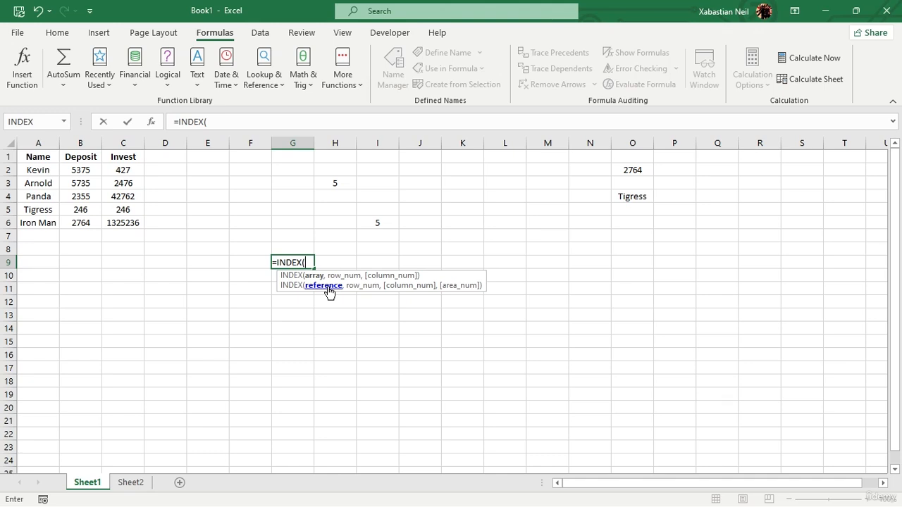
left_click(643, 207)
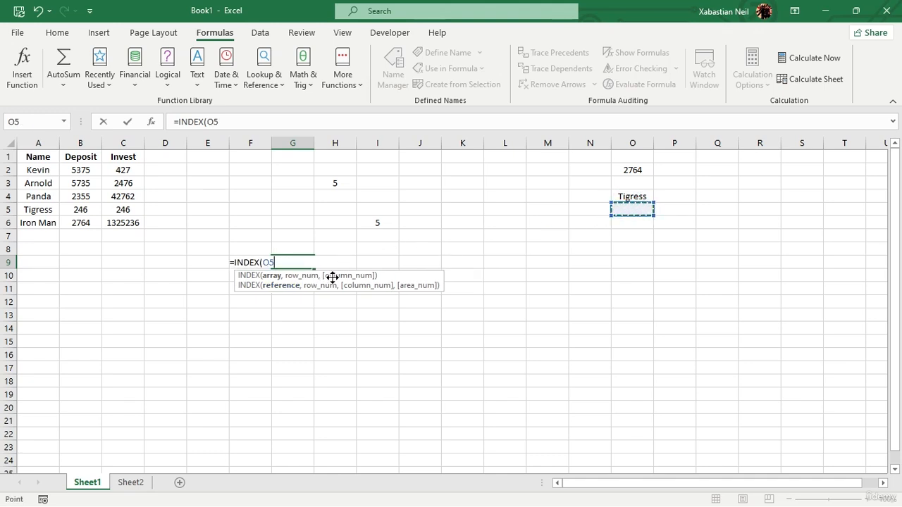
left_click(293, 286)
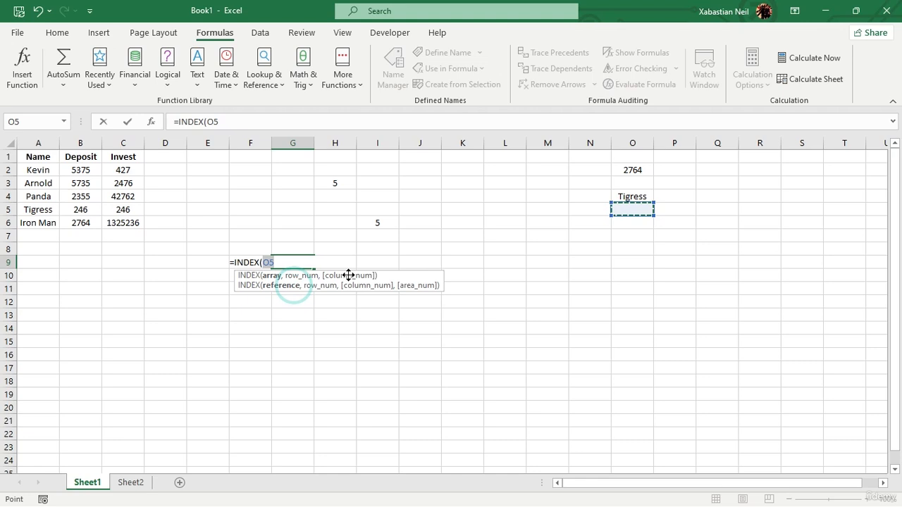
left_click(293, 288)
type(",")
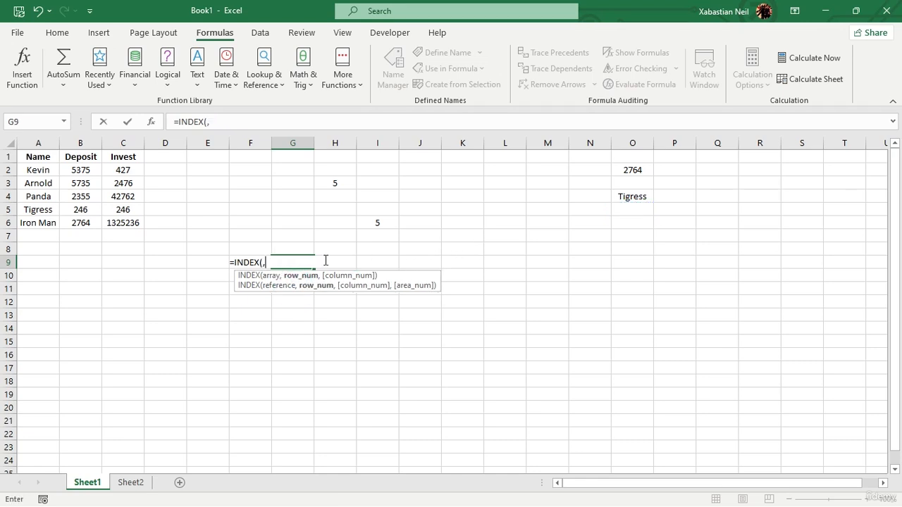
key("BackSpace")
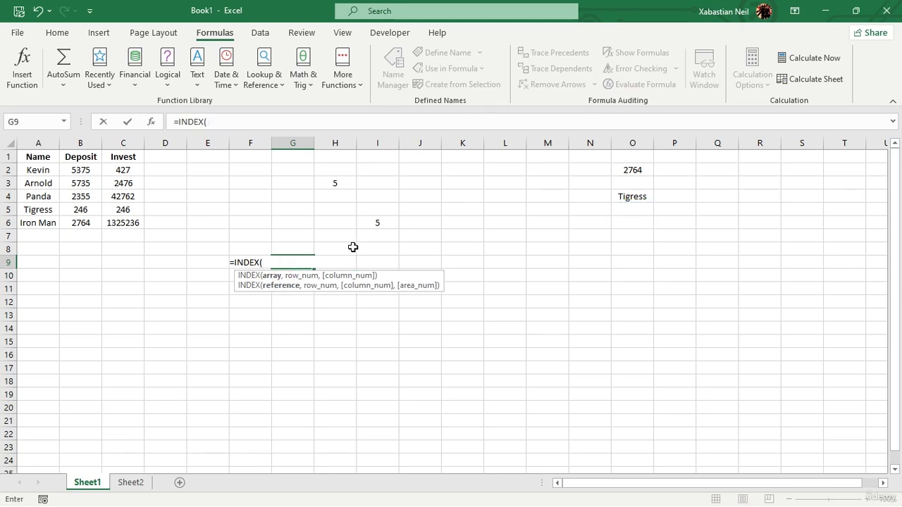
left_click(282, 286)
Step: Try an INDEX formula in G9 with reference O4, row number A2:A6, column number 6 and area number A2:C6
left_click(642, 198)
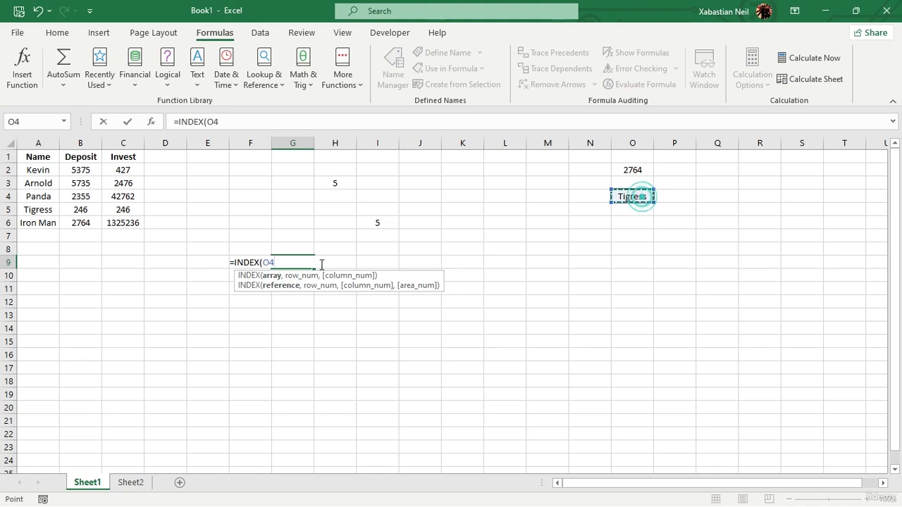
type(",")
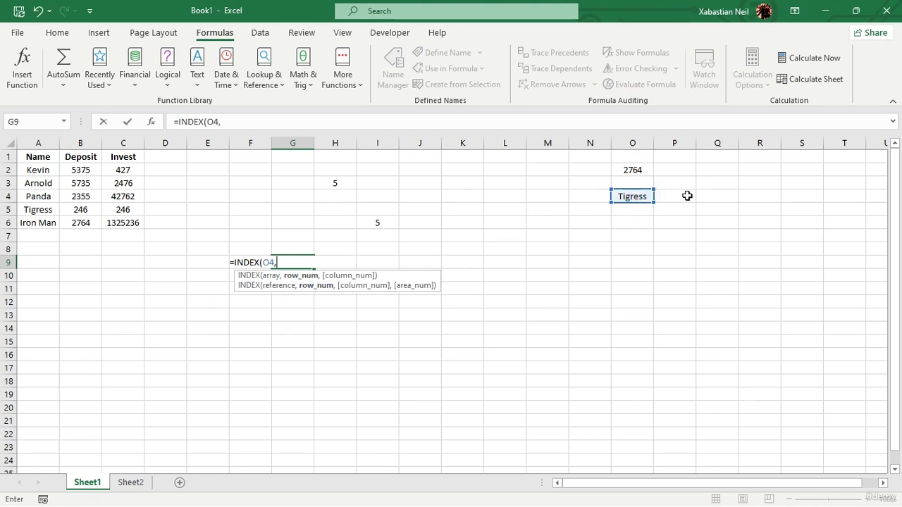
left_click_drag(27, 169, 35, 223)
type(",6")
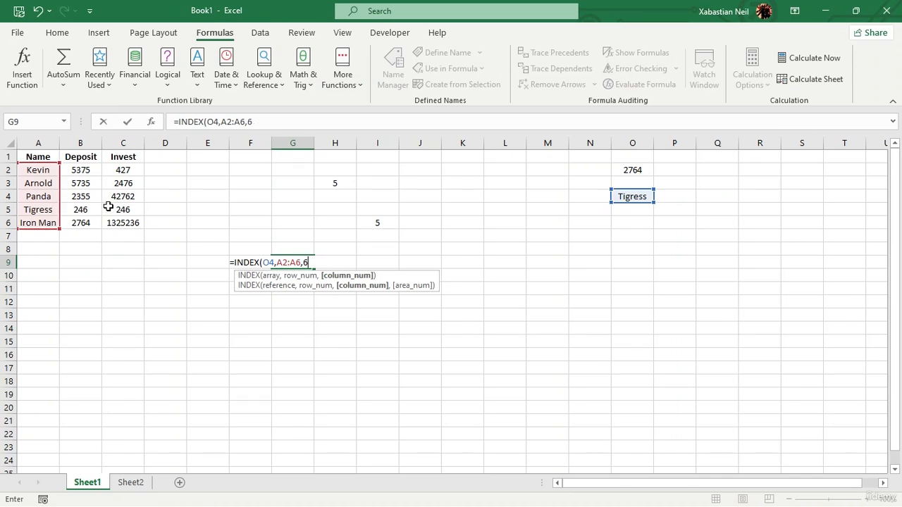
type(",")
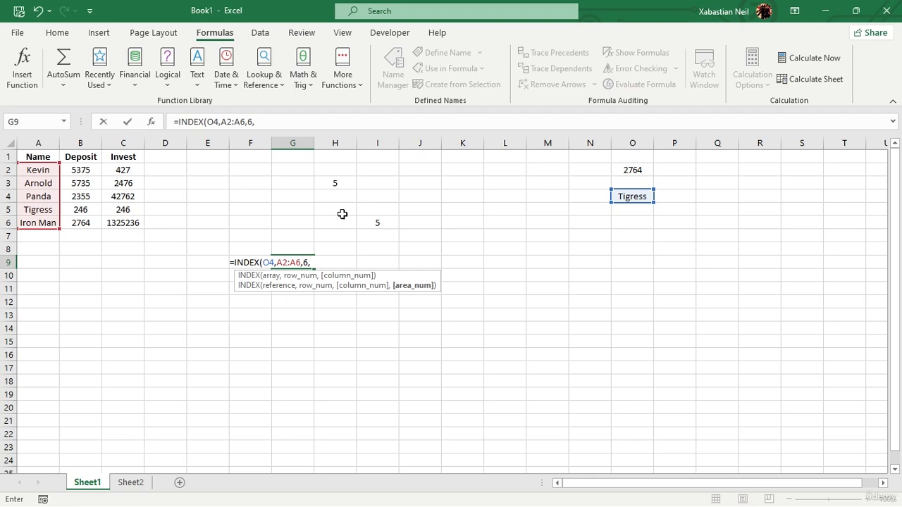
left_click_drag(28, 169, 115, 225)
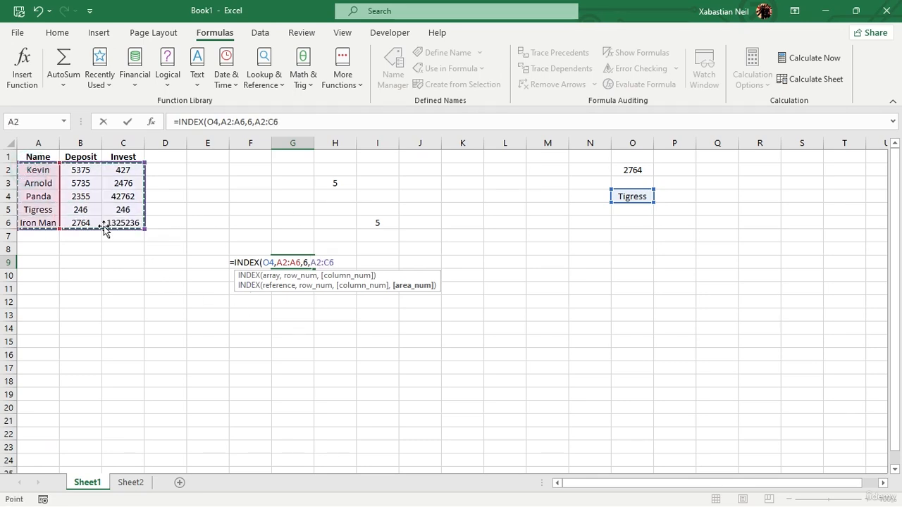
type(")")
key("Return")
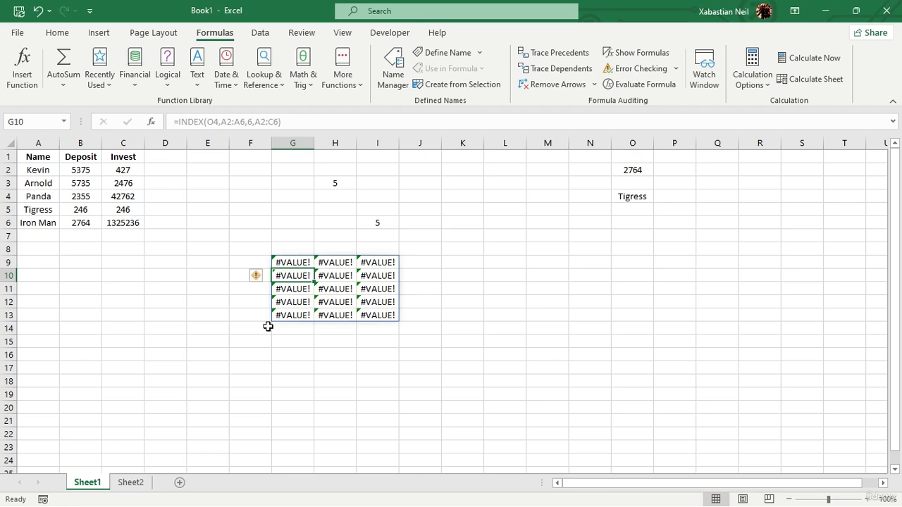
Step: Check the INDEX formula in G9 and undo its entry
left_click(350, 339)
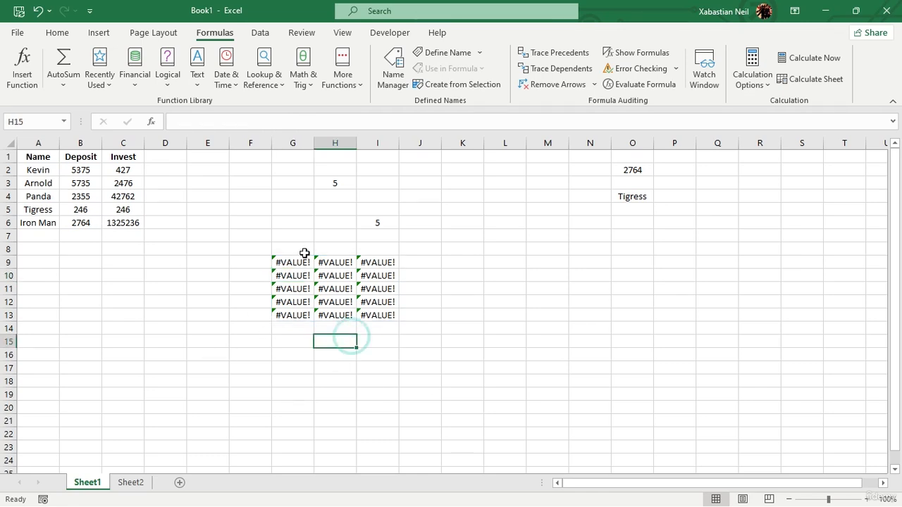
left_click(303, 259)
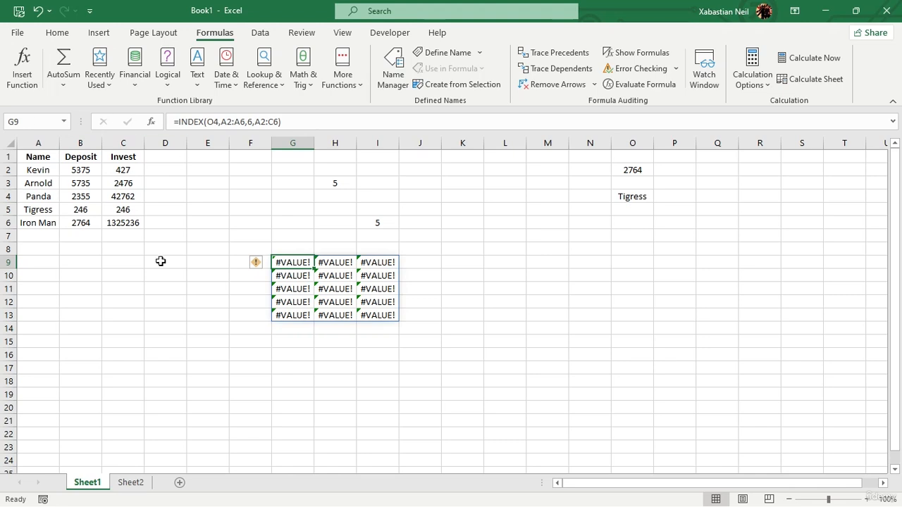
left_click(223, 329)
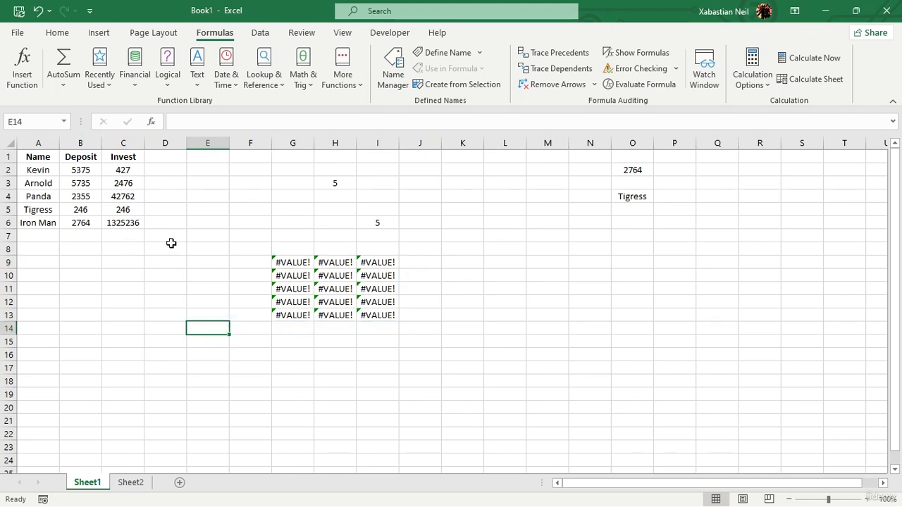
left_click(38, 11)
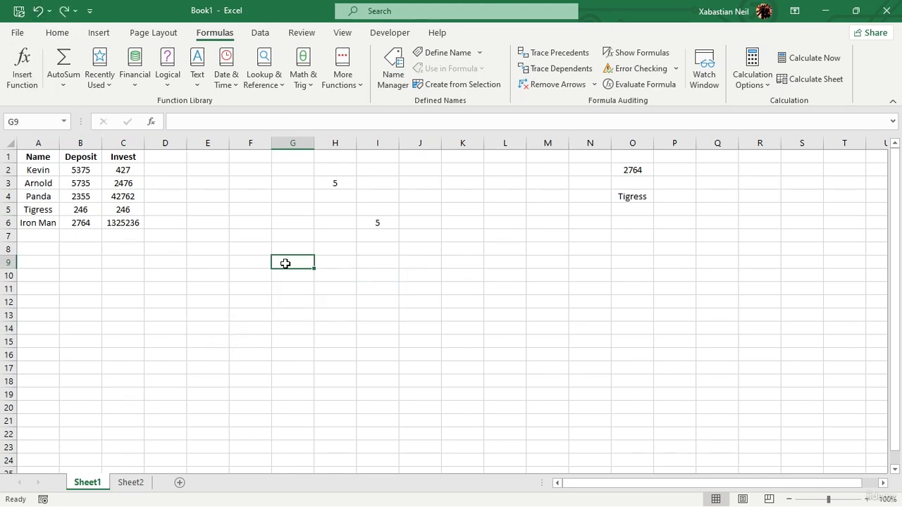
Step: Enter an INDEX formula in G9 that returns row 2, column 2 of the table A1:C6
type("=index")
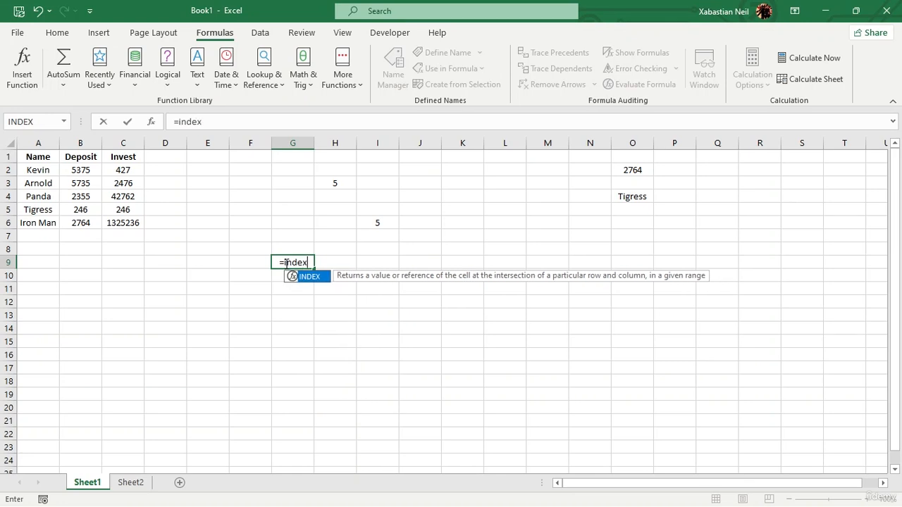
key("Tab")
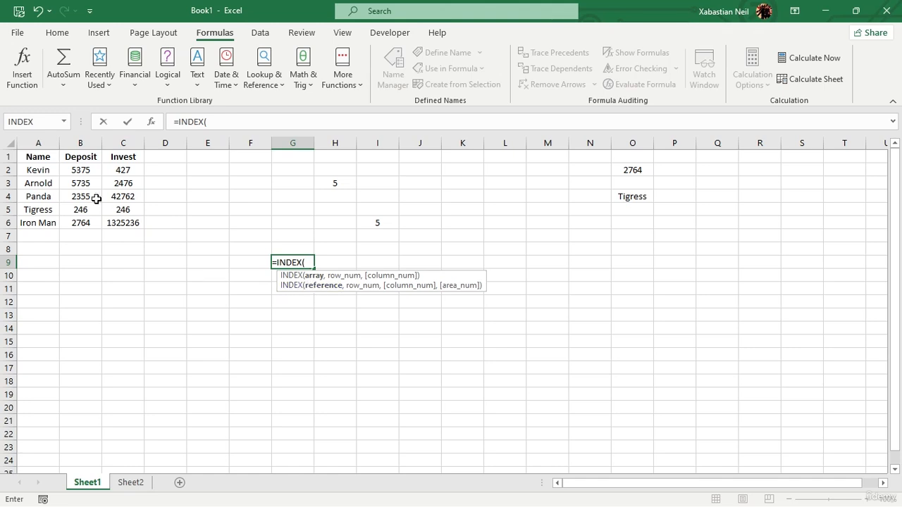
left_click_drag(38, 161, 134, 223)
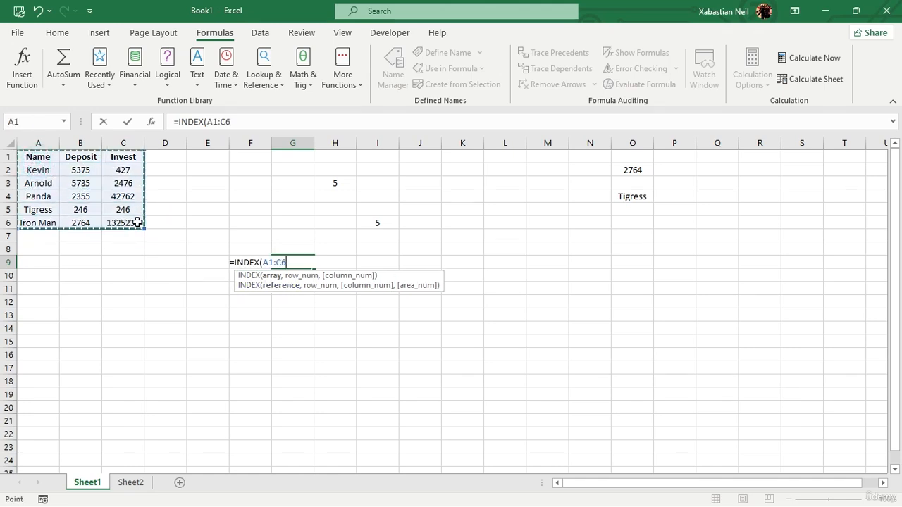
type(",")
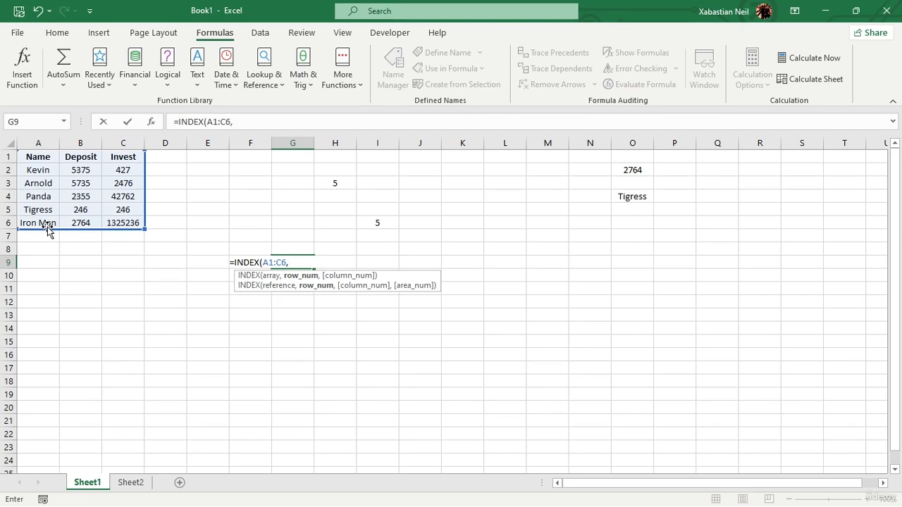
type("2,")
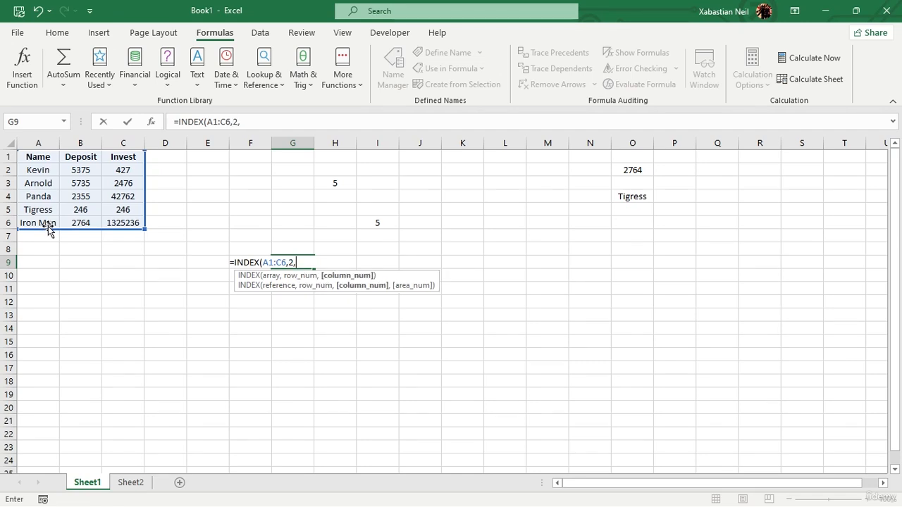
type("2)")
key("Return")
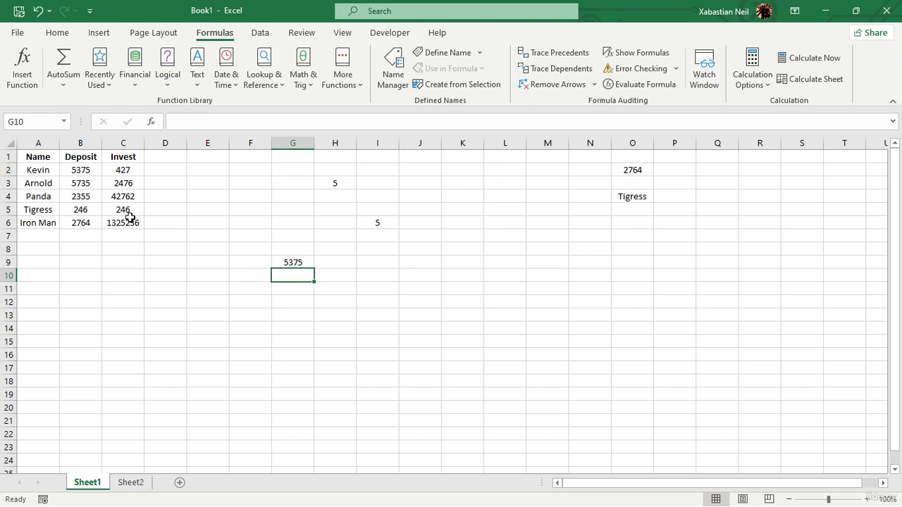
Step: Change the column number of the INDEX formula in G9 to 3
left_click(296, 265)
double_click(302, 261)
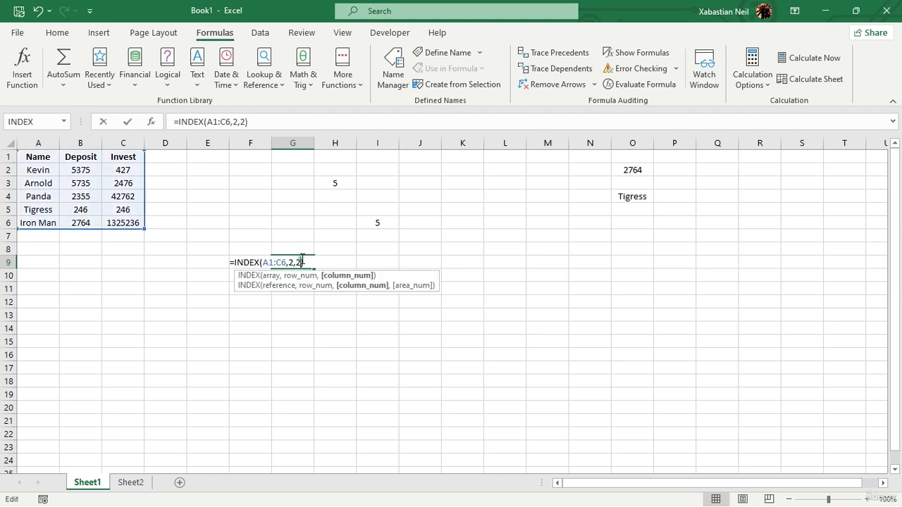
left_click(301, 263)
key("BackSpace")
type("3")
key("ctrl+Return")
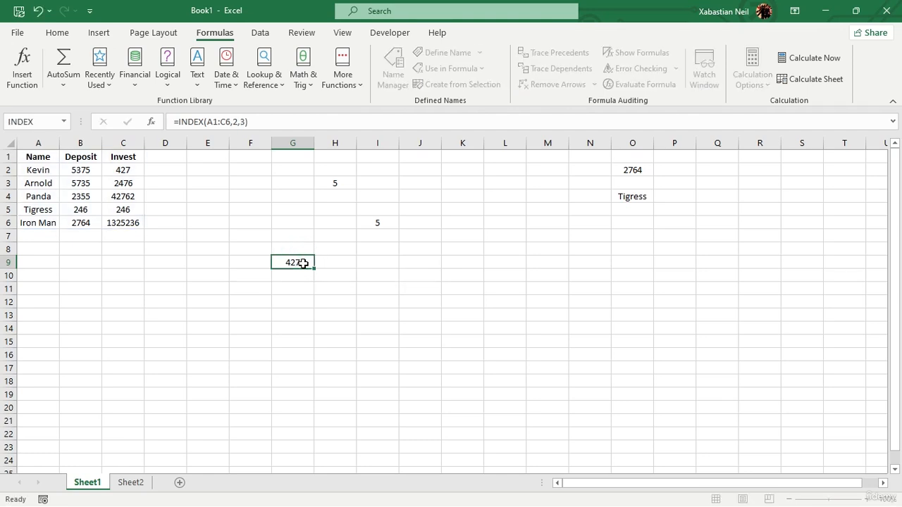
key("Return")
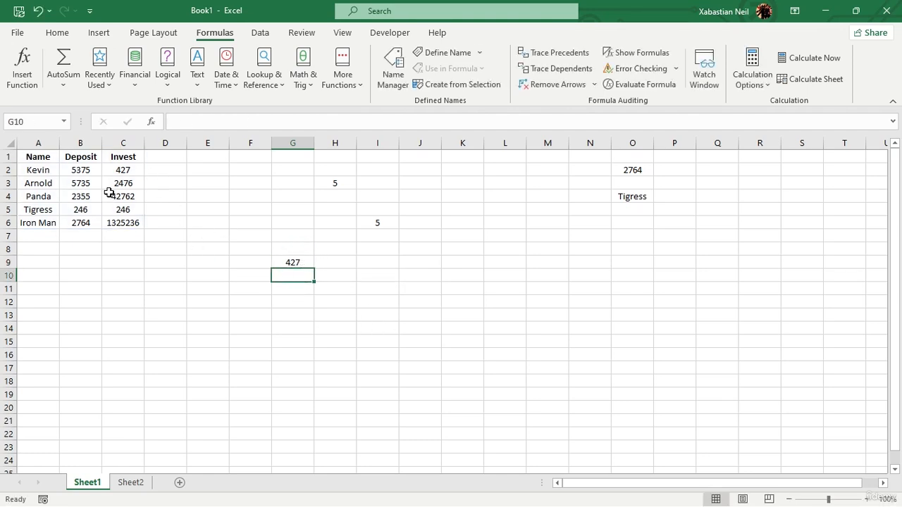
Step: Change the row number of the INDEX formula in G9 to 5
double_click(304, 261)
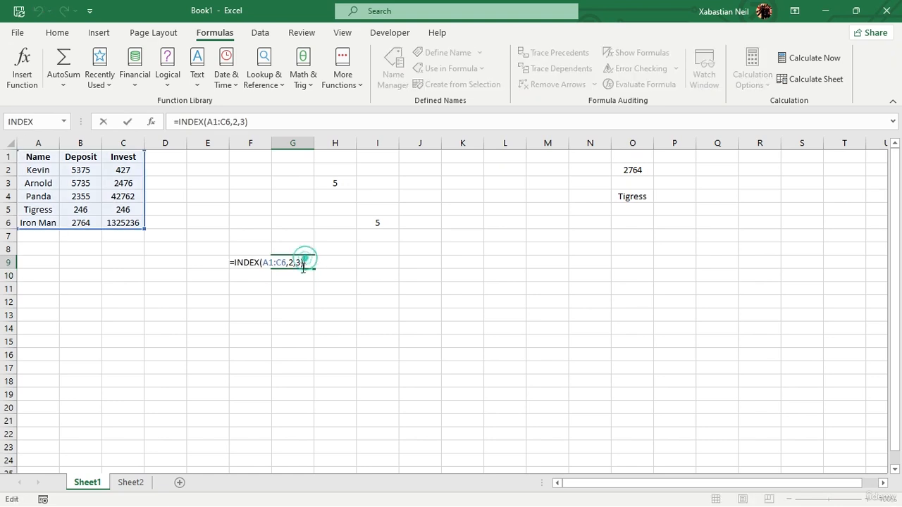
left_click(289, 262)
type("5")
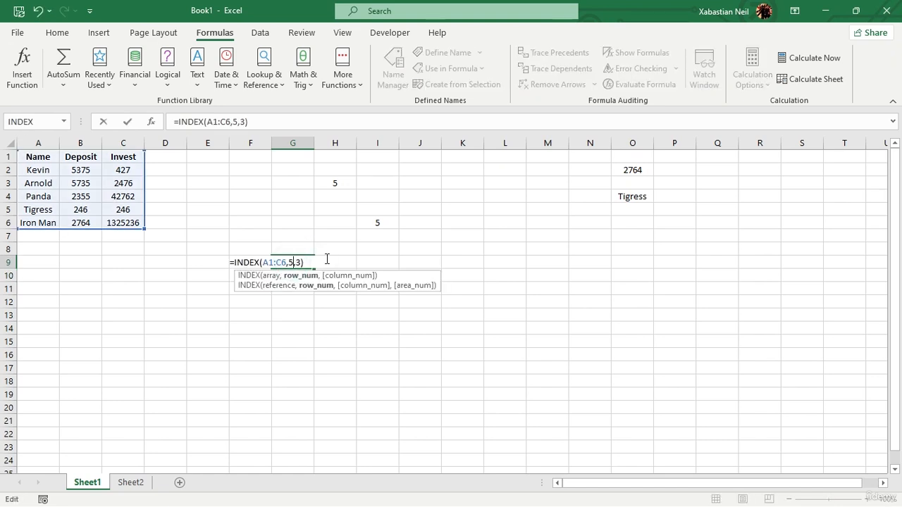
key("Return")
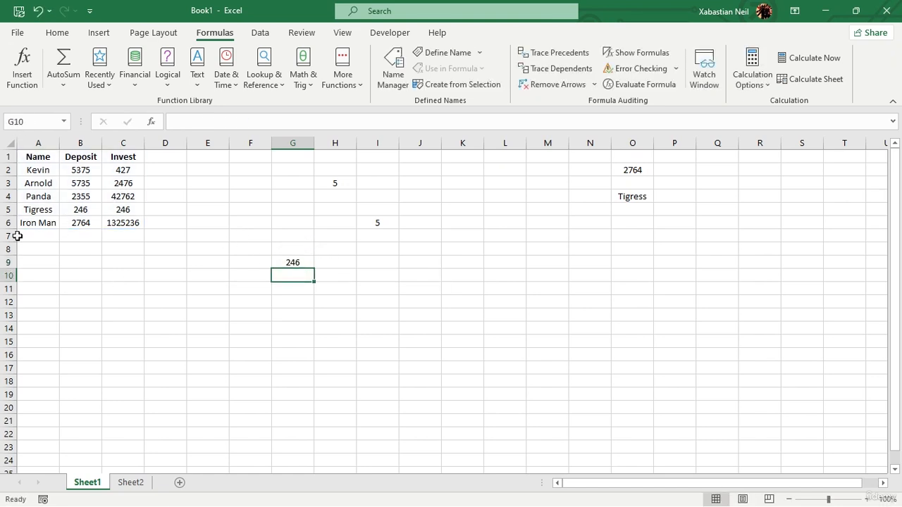